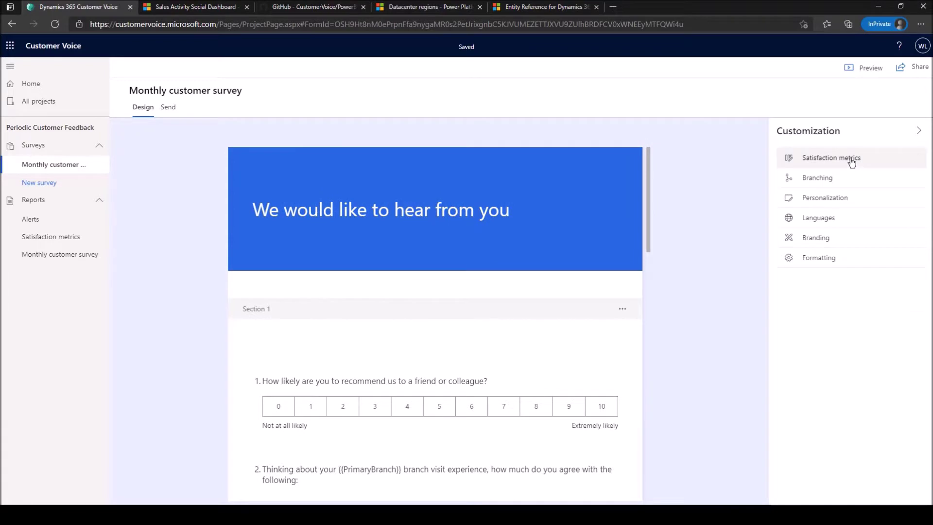
Step: Expand the NPS satisfaction metric of the Monthly customer survey to view its settings
click(920, 166)
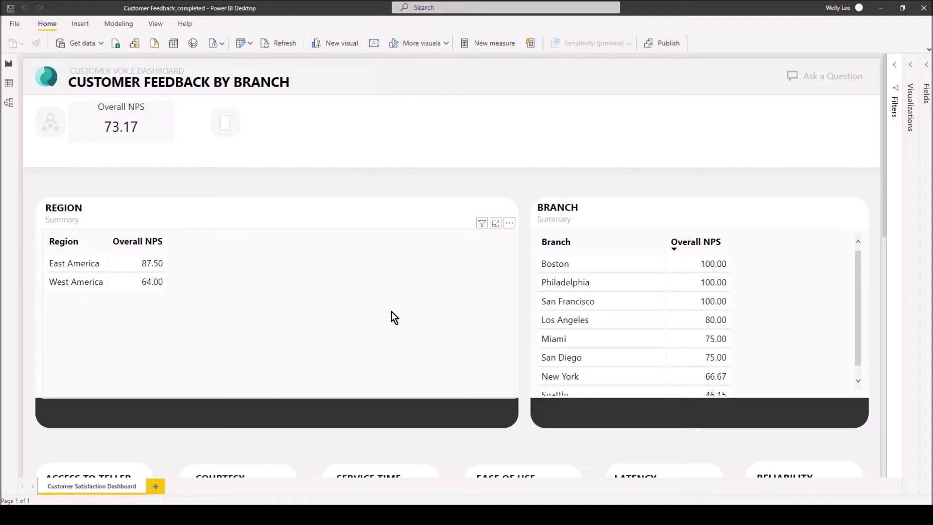
Step: Review the completed customer feedback dashboard, filtering it by the West America region and the Seattle branch
scroll(442, 306, down, 3)
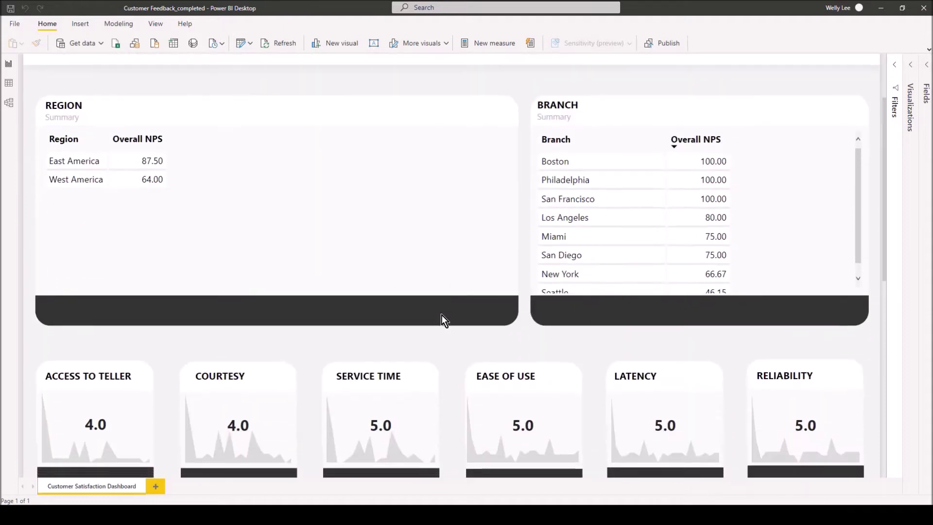
scroll(444, 320, down, 5)
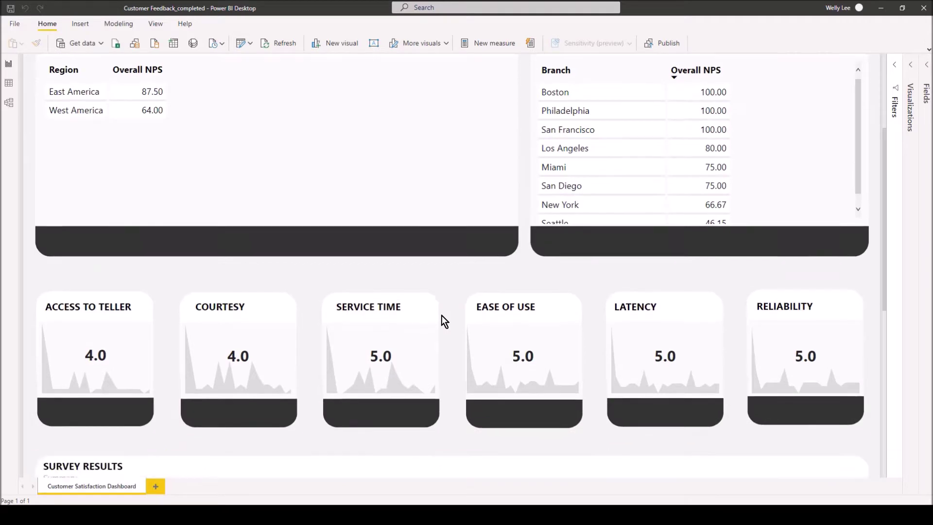
scroll(442, 316, up, 8)
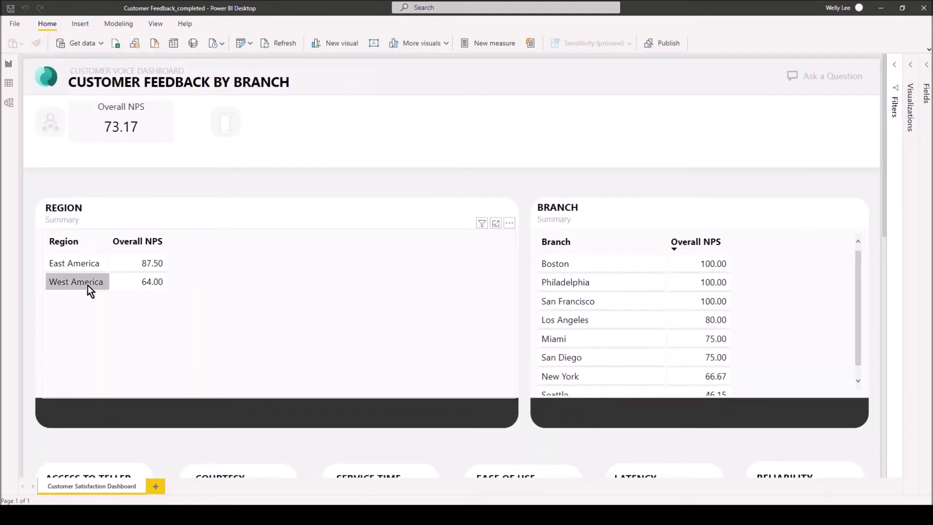
click(88, 287)
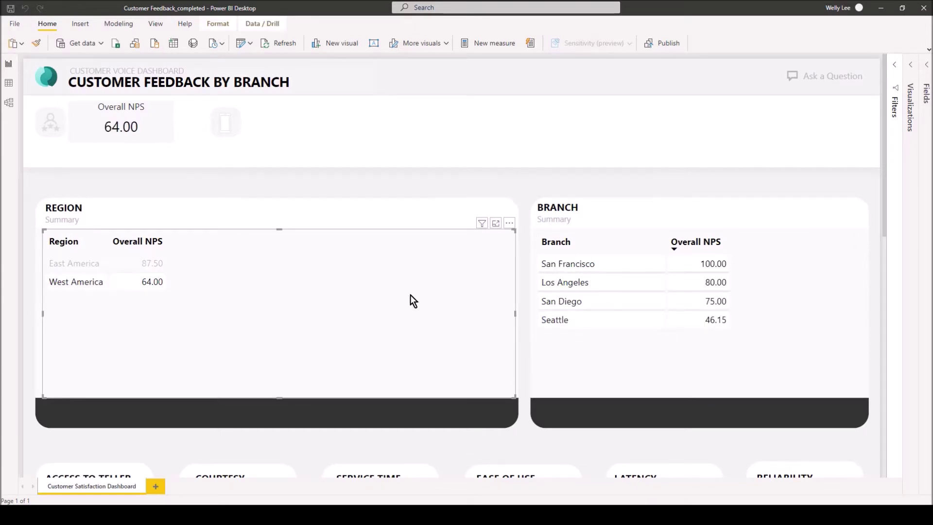
click(561, 318)
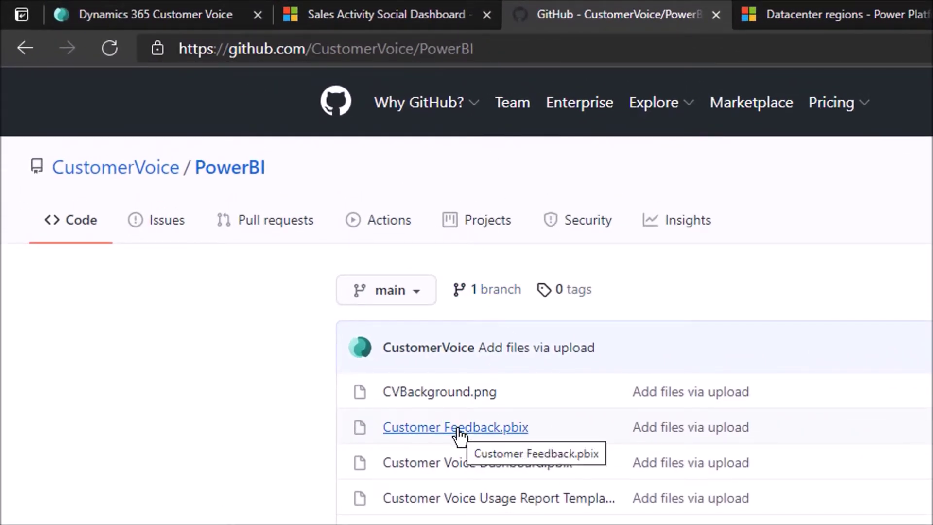
Step: Download Customer Feedback.pbix from the CustomerVoice/PowerBI repository on GitHub and open it in Power BI Desktop
click(458, 430)
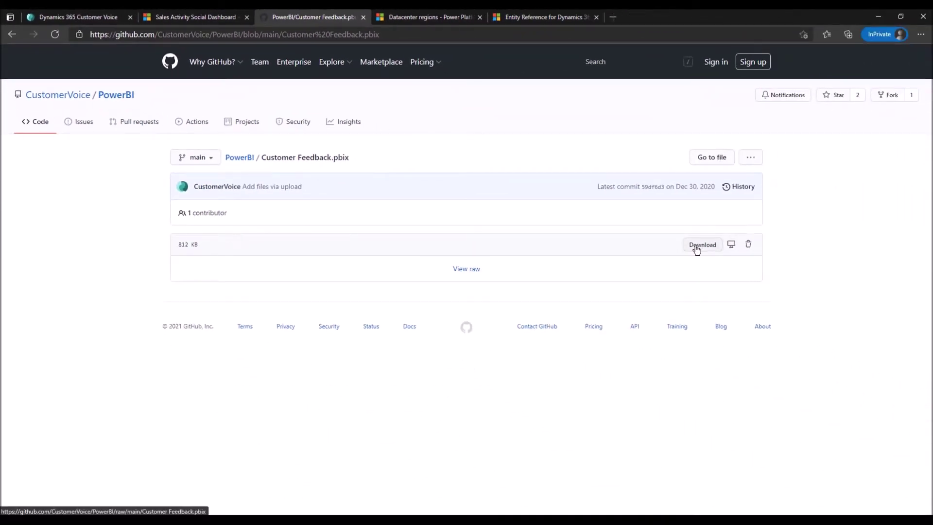
click(696, 247)
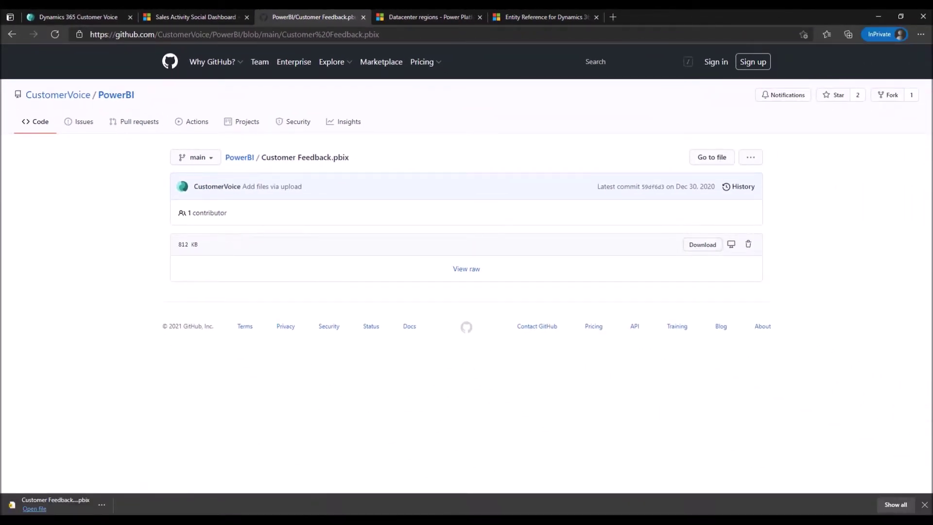
click(35, 508)
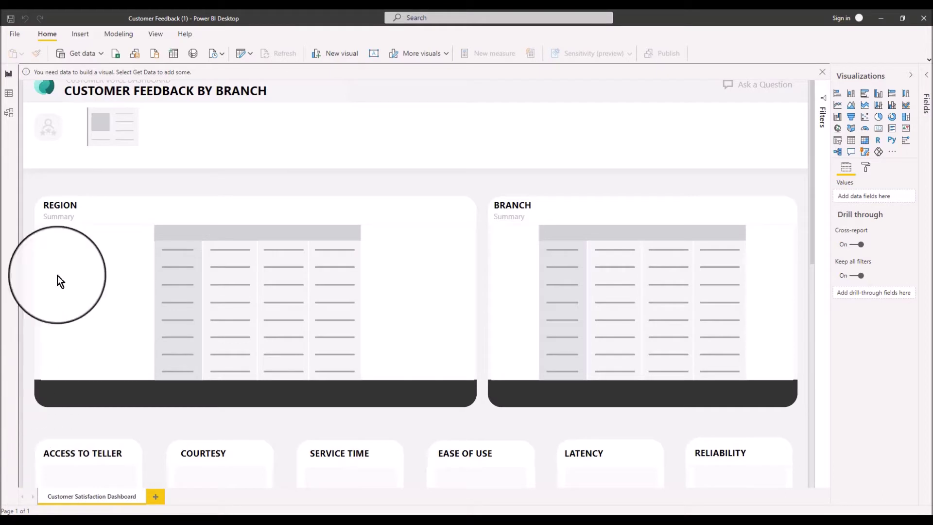
Step: Find the Common Data Service (Legacy) connector by searching the data sources for "common data", and start connecting with it
click(100, 52)
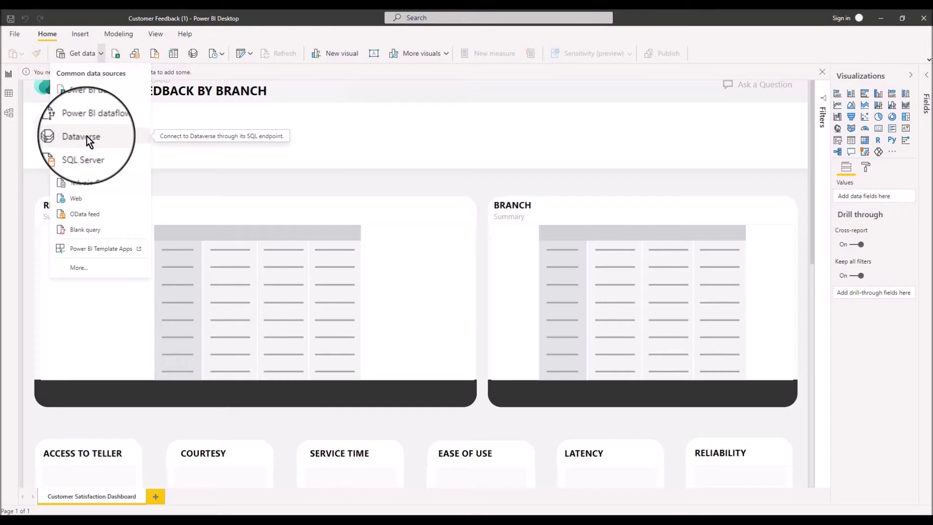
click(97, 268)
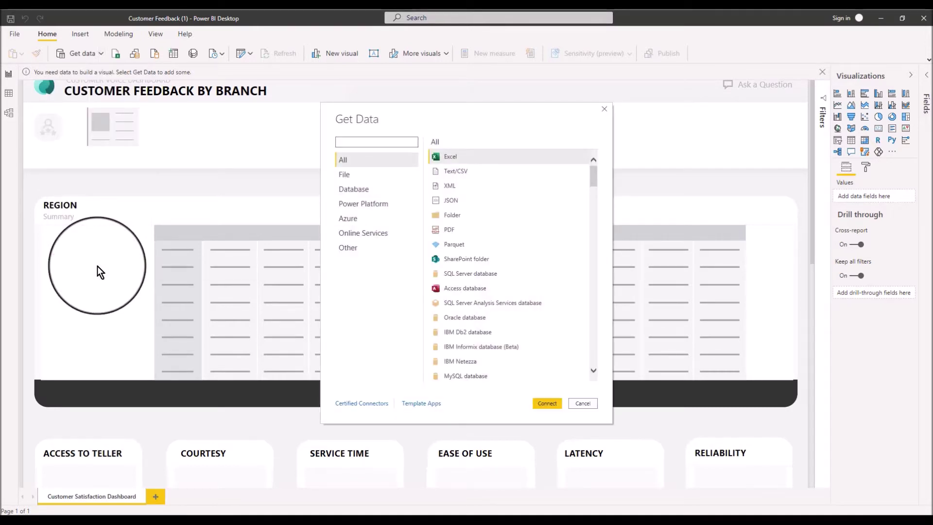
text(common da)
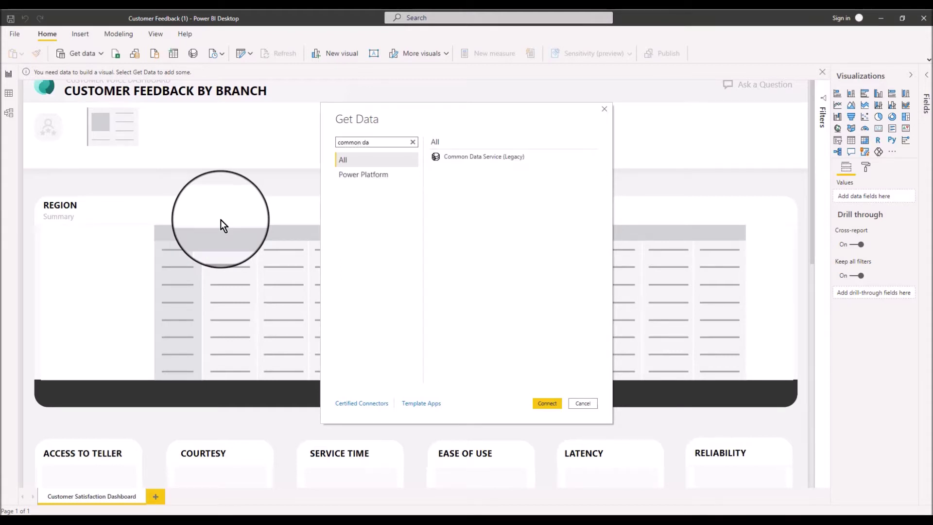
text(ta)
click(465, 159)
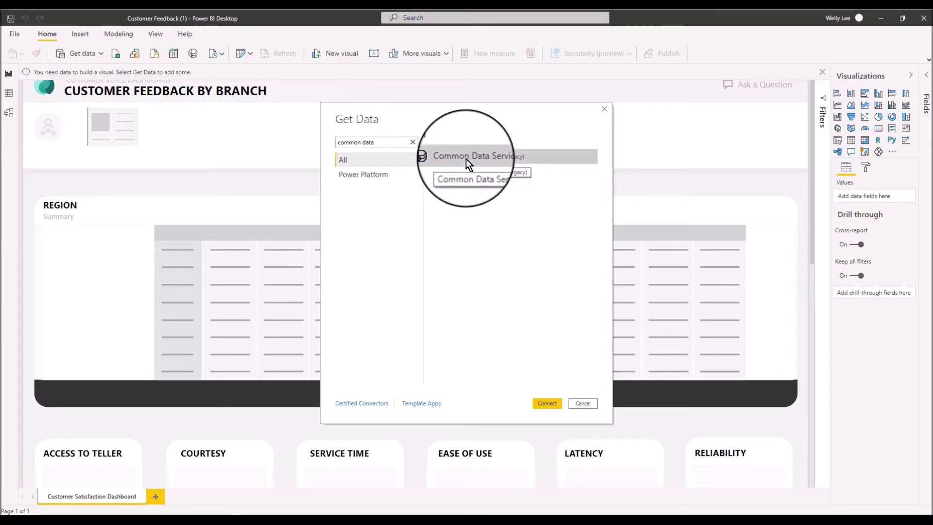
click(545, 403)
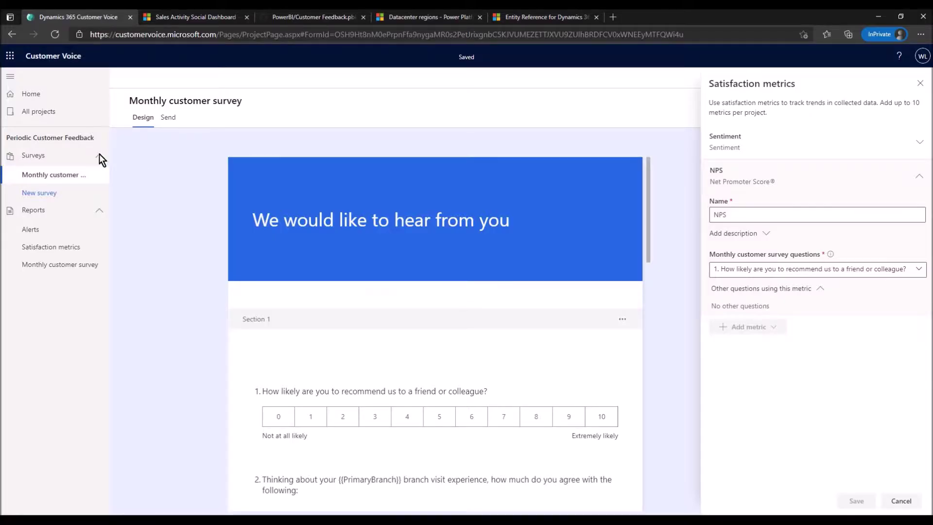
click(45, 112)
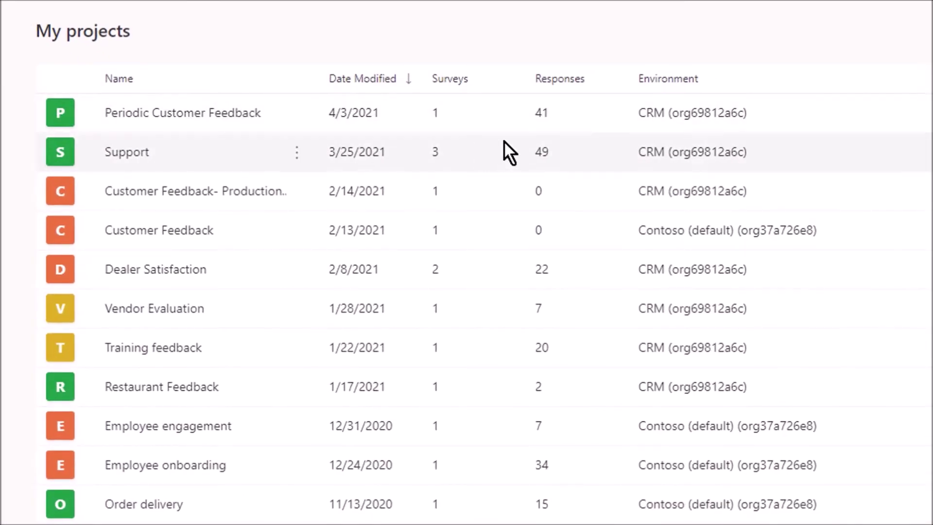
drag(672, 113, 741, 113)
key(ctrl+c)
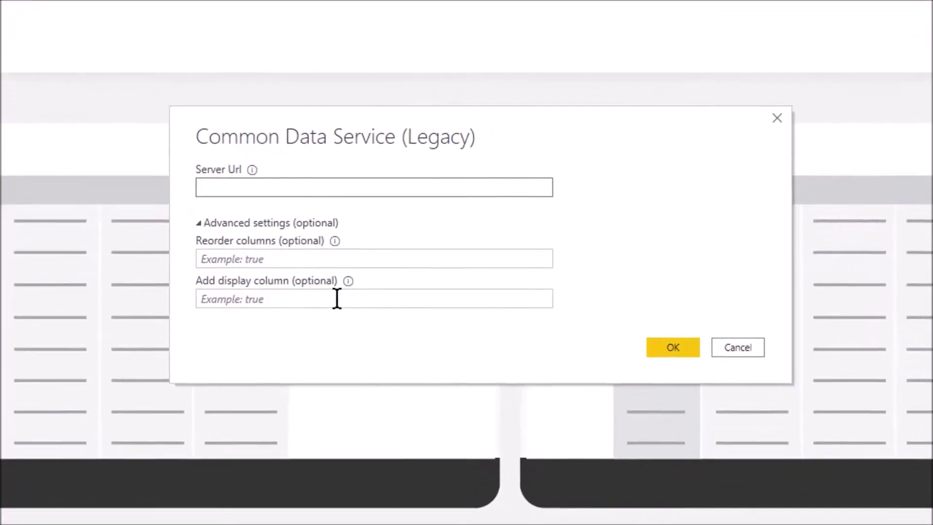
click(294, 194)
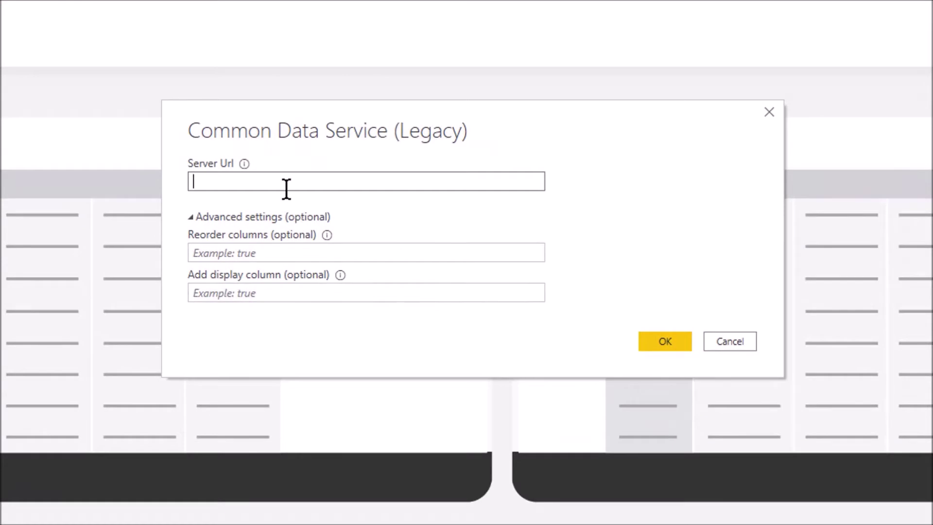
text(https://)
key(ctrl+v)
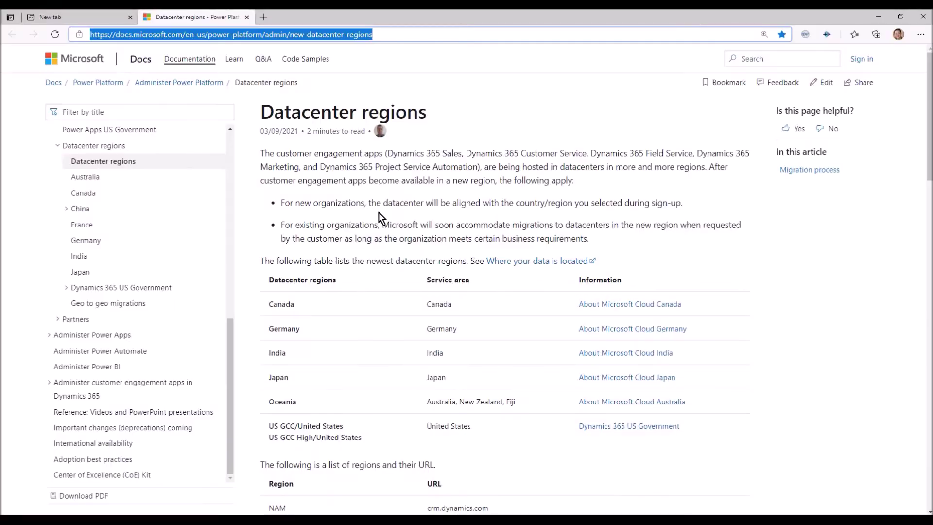
Step: Copy the NAM region's URL from the Datacenter regions page, append .crm.dynamics.com to the server URL, and connect
scroll(378, 215, down, 5)
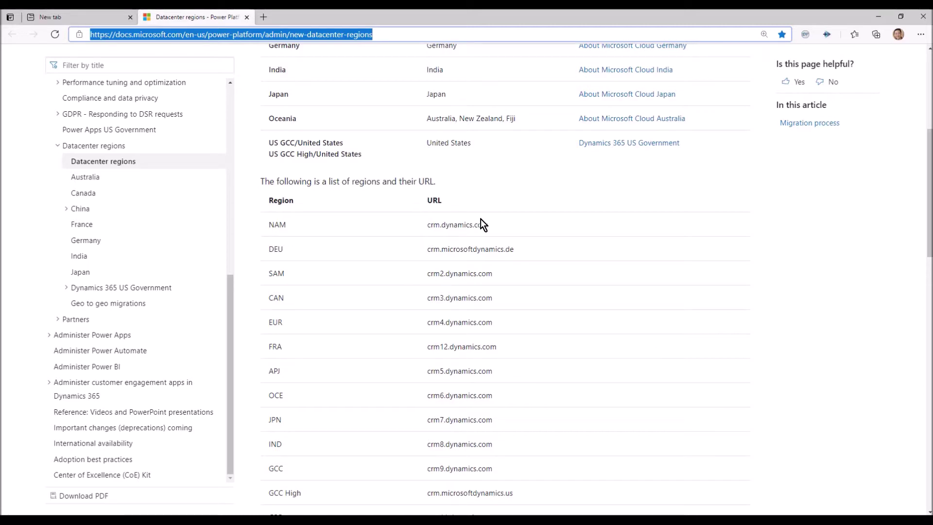
drag(490, 225, 427, 227)
key(ctrl+c)
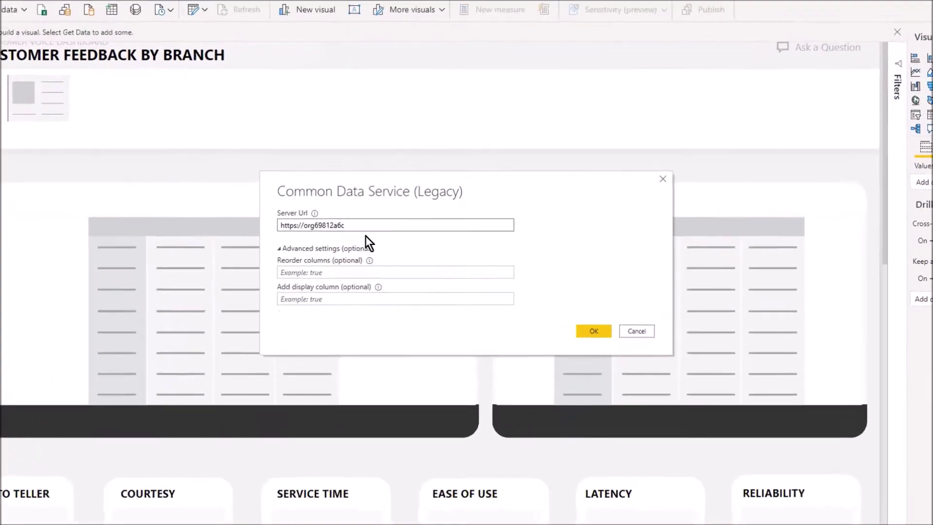
text(.)
key(ctrl+v)
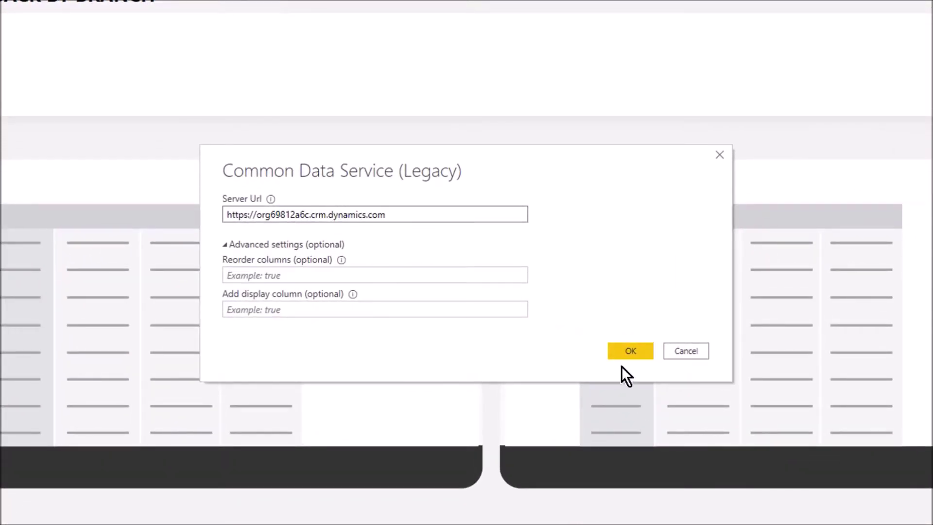
click(634, 350)
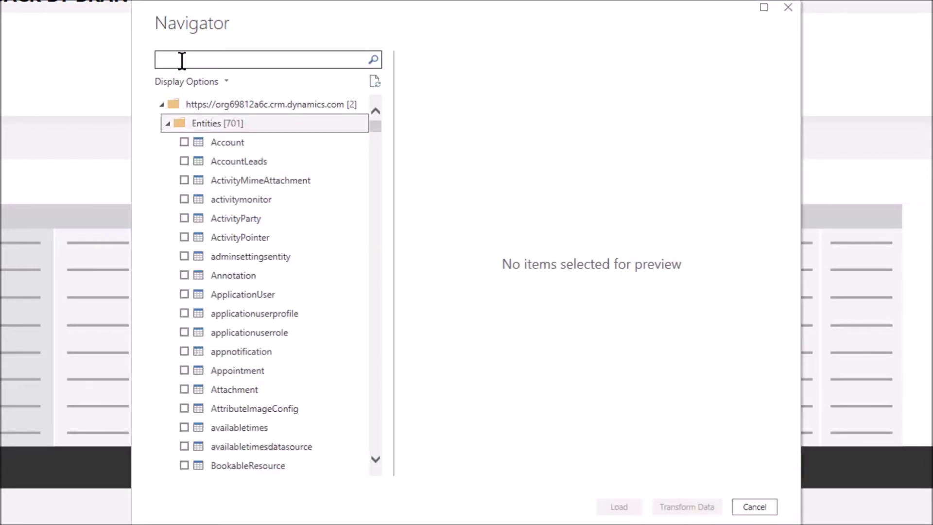
Step: Filter the entities by "msfp" and select msfp_project, msfp_question, msfp_satisfactionmetric, msfp_survey and msfp_surveyresponse
click(181, 61)
text(msfp)
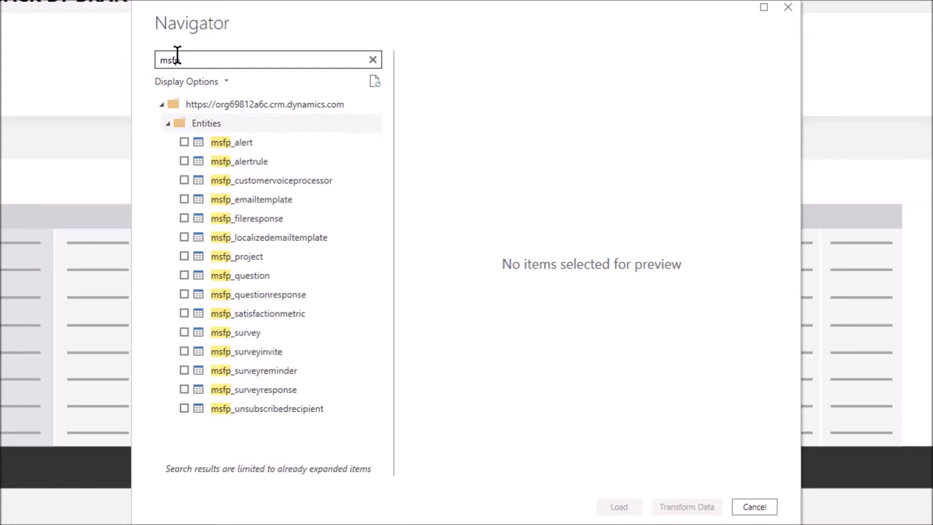
click(185, 255)
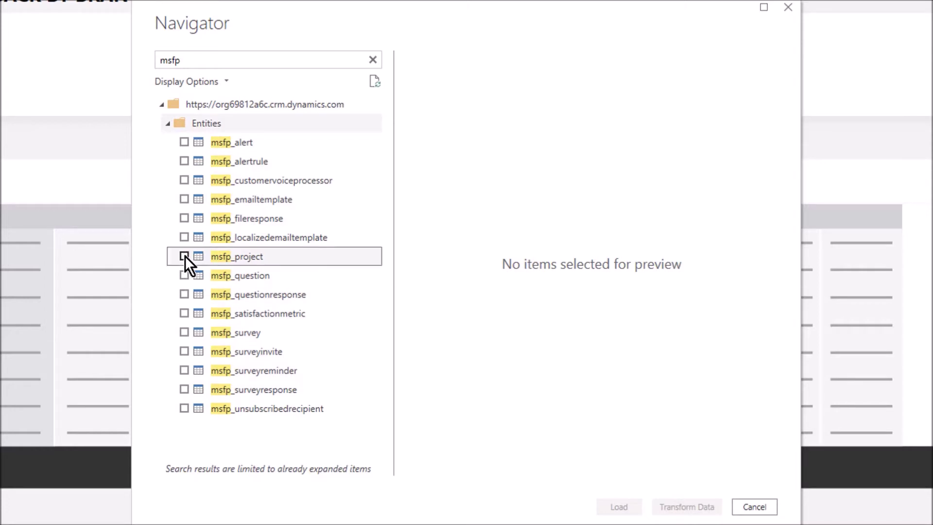
click(184, 333)
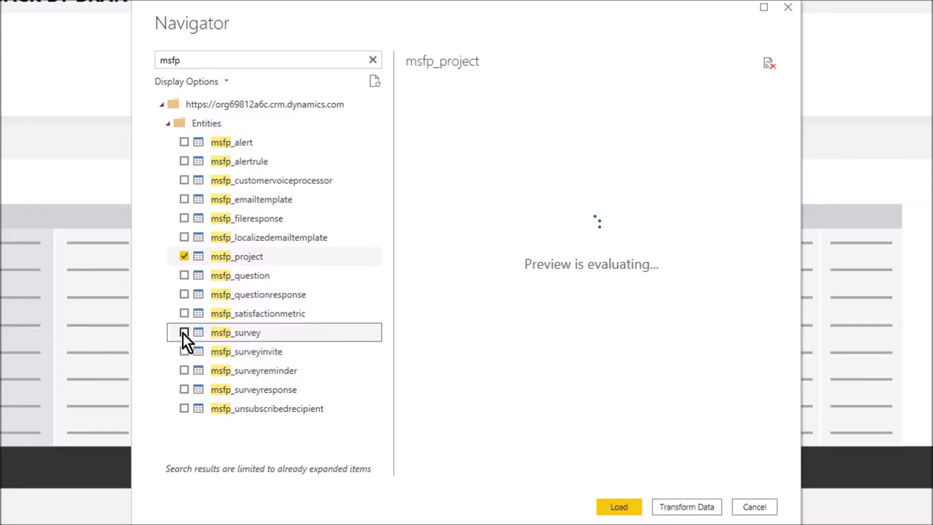
click(185, 393)
click(183, 275)
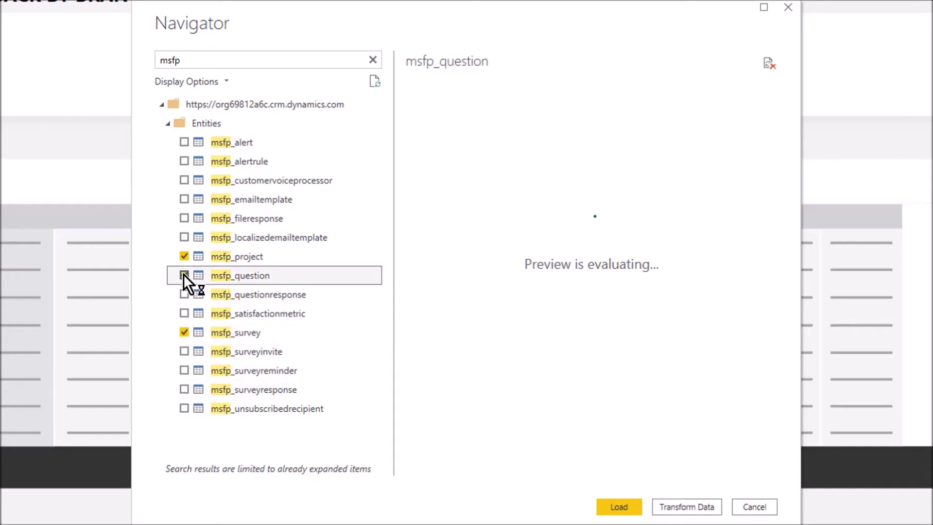
click(185, 313)
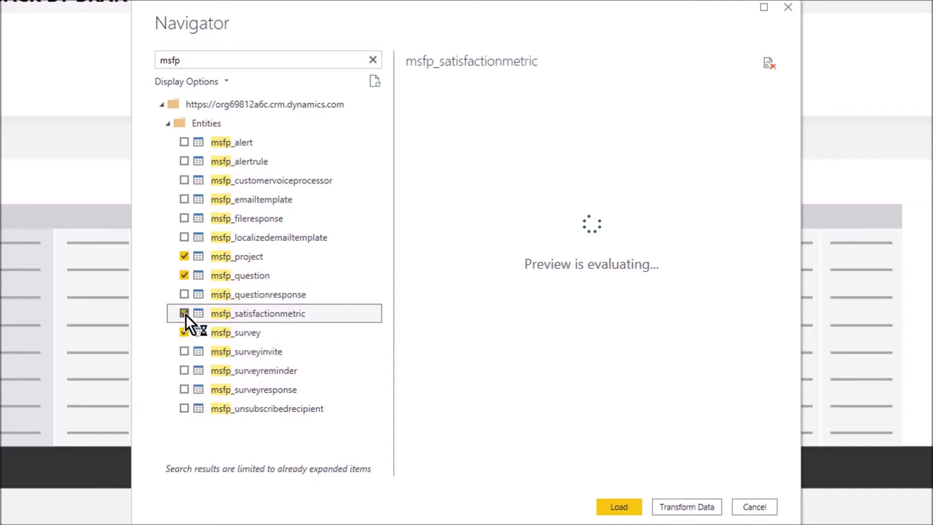
click(183, 390)
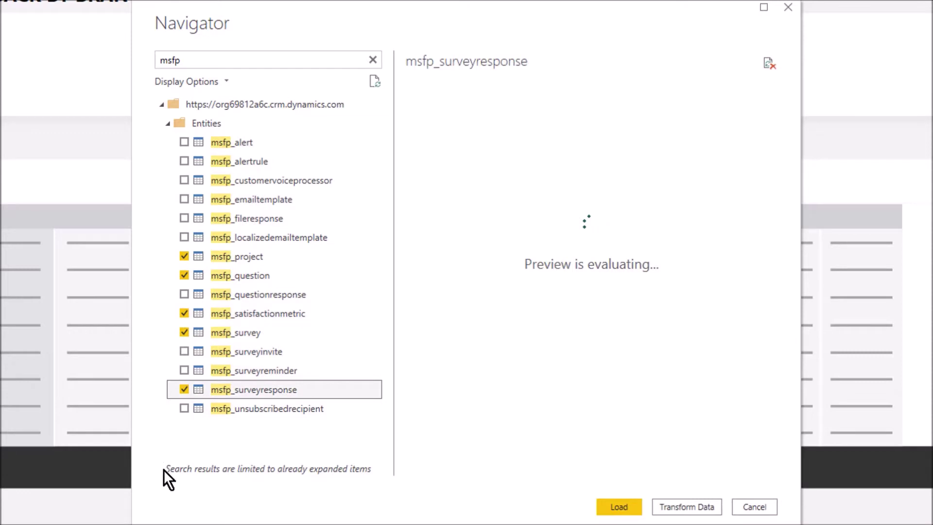
Step: Search the entities for "contact" and add the Contact table to the selection
drag(212, 60, 163, 59)
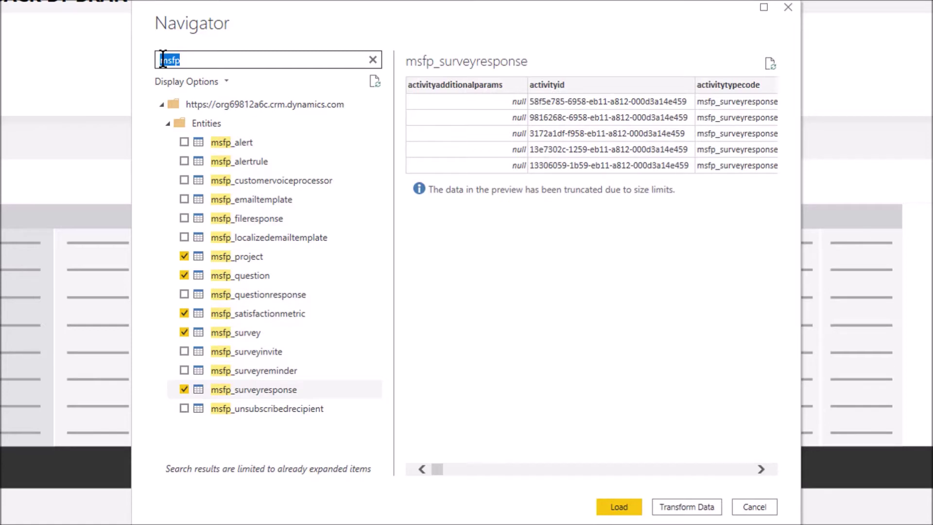
text(contact)
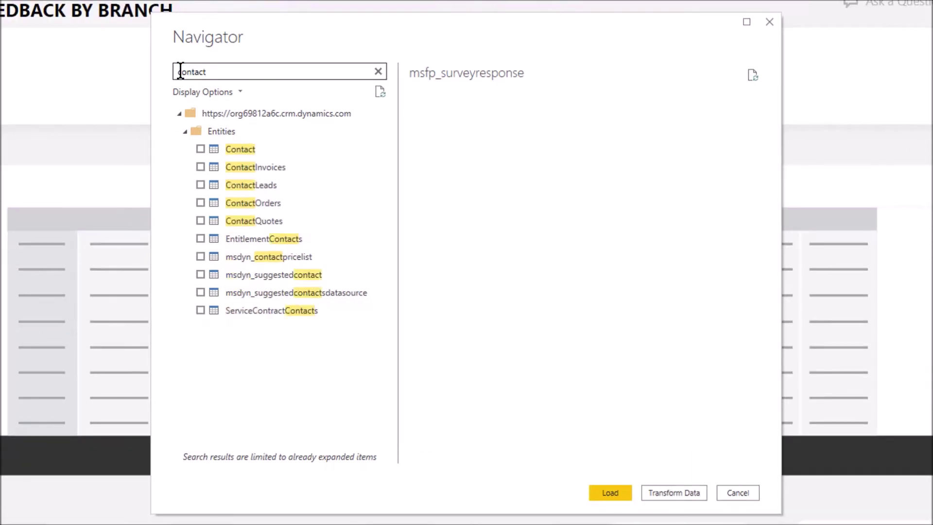
click(200, 150)
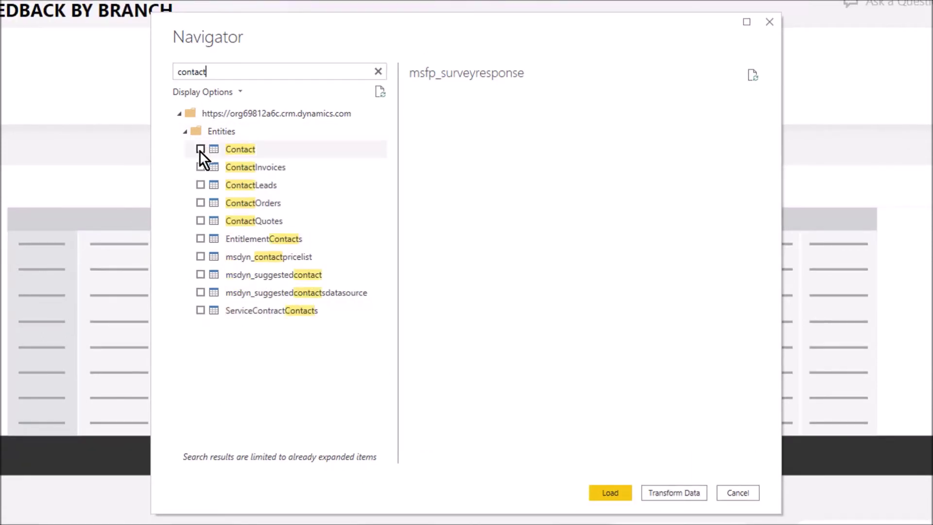
Step: Search the entities for "activi" and add the ActivityParty table to the selection
drag(215, 72, 154, 68)
text(ativity)
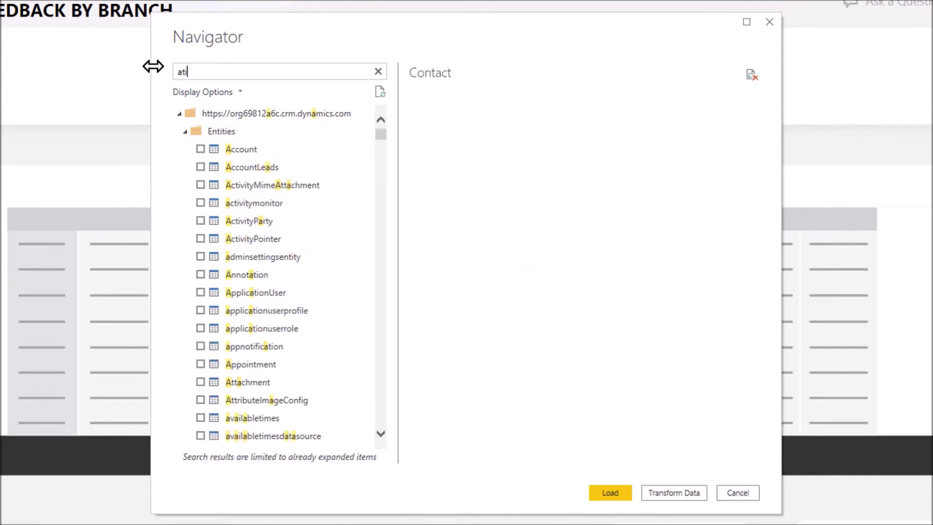
key(BackSpace)
key(BackSpace)
key(BackSpace)
key(BackSpace)
key(BackSpace)
key(BackSpace)
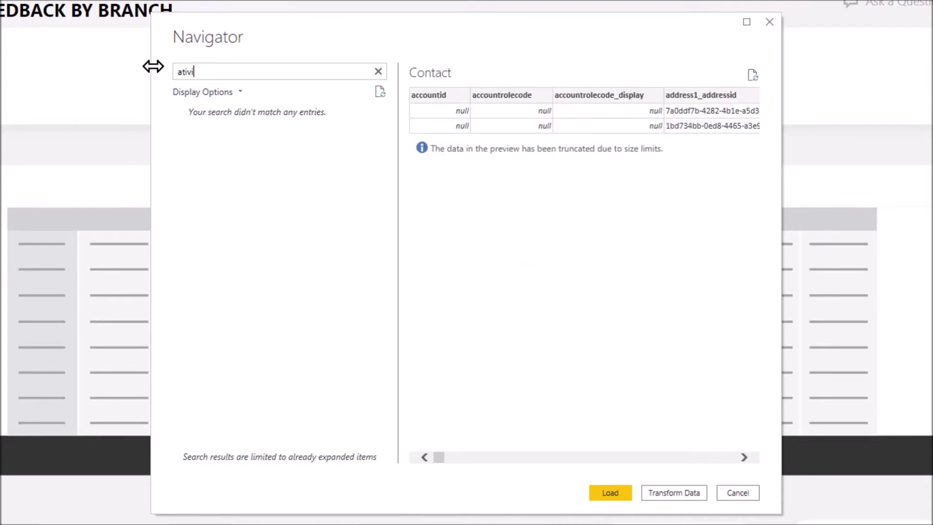
text(ctivi)
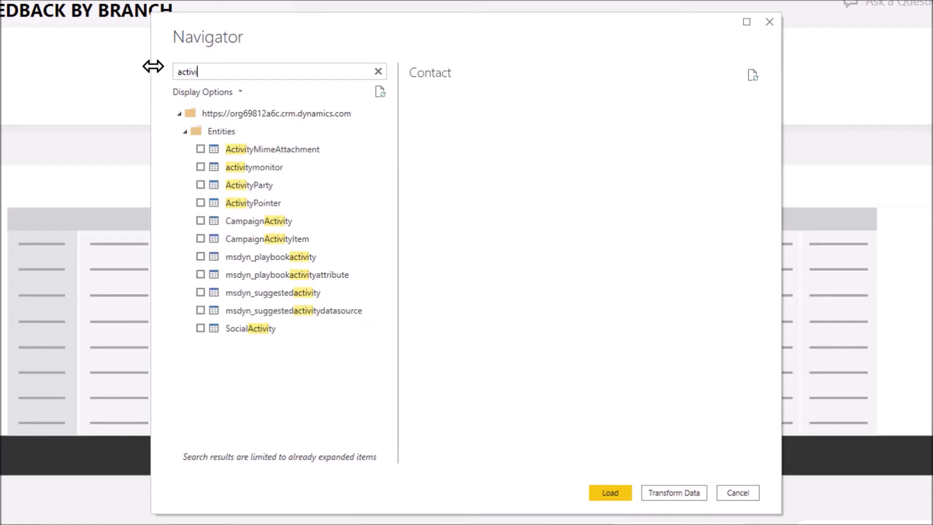
click(199, 184)
Step: Search the entities for "new", add the new_branch and new_region tables to the selection, and load all selected tables
drag(213, 71, 152, 68)
text(new)
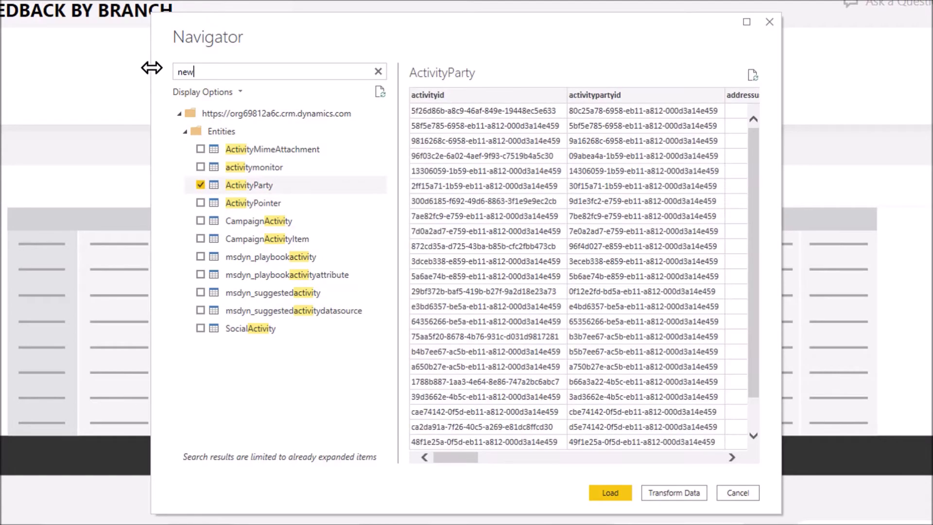
click(200, 167)
click(200, 203)
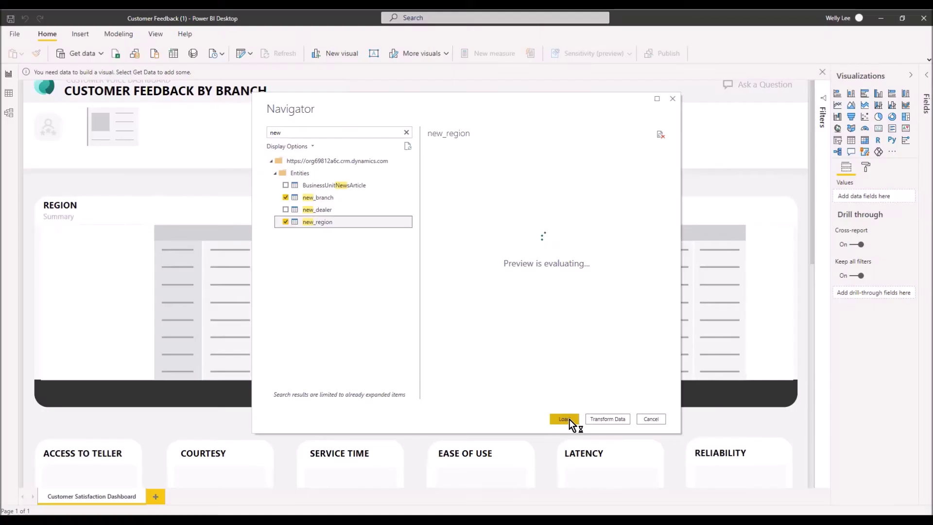
click(564, 419)
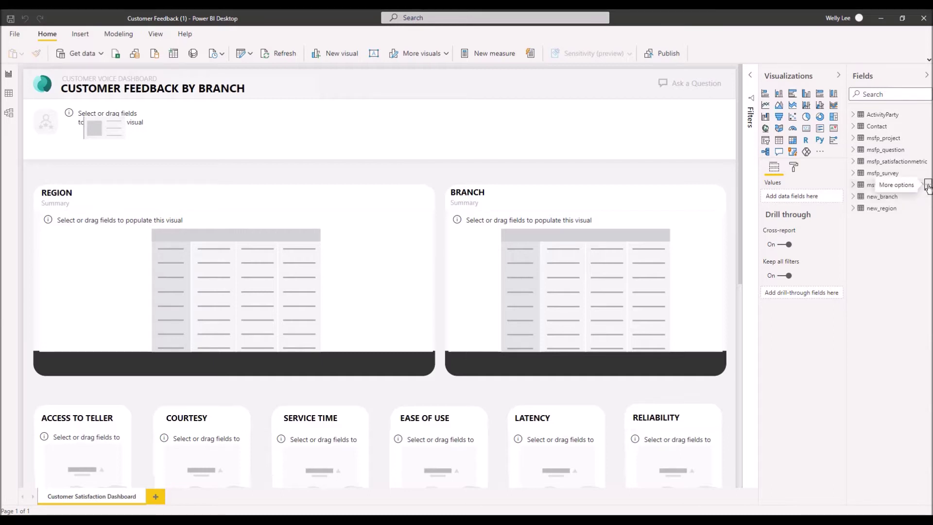
Step: Open the msfp_surveyresponse query for editing and start a merge as a new query with msfp_survey as the second table
click(928, 188)
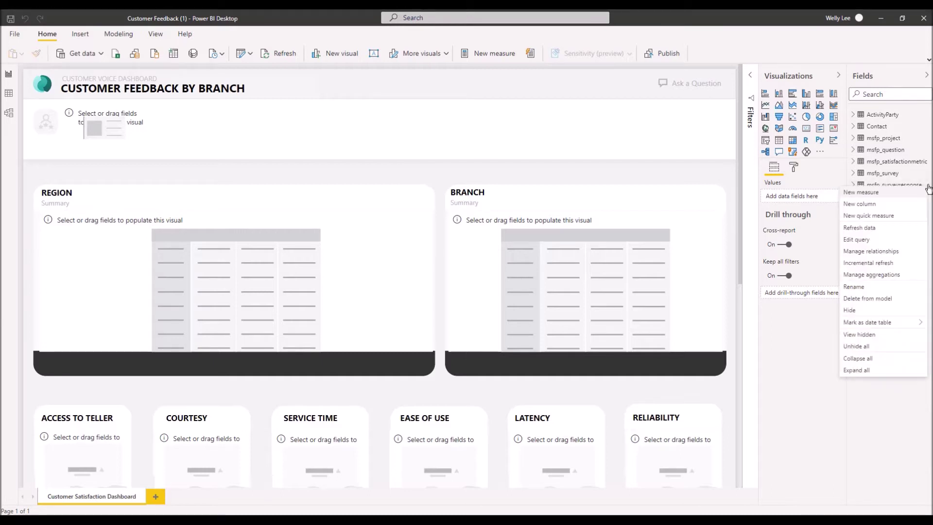
click(898, 241)
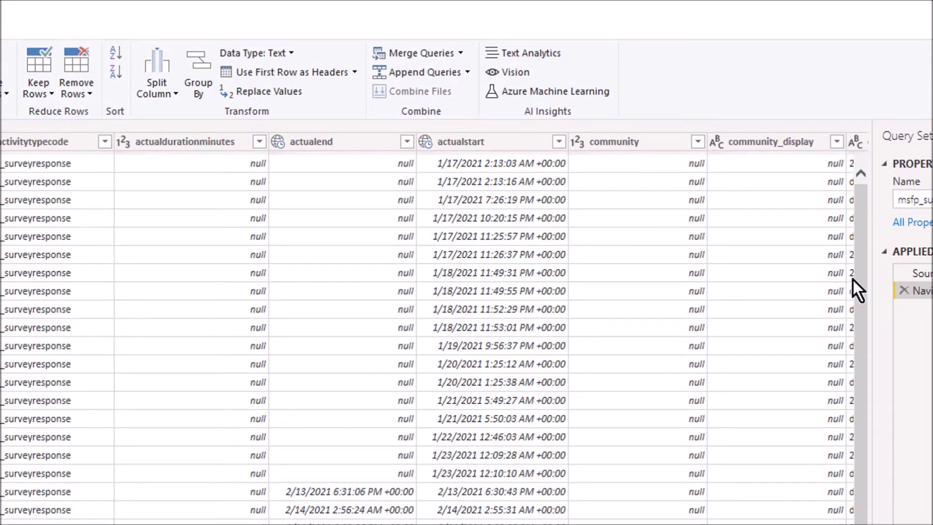
click(459, 52)
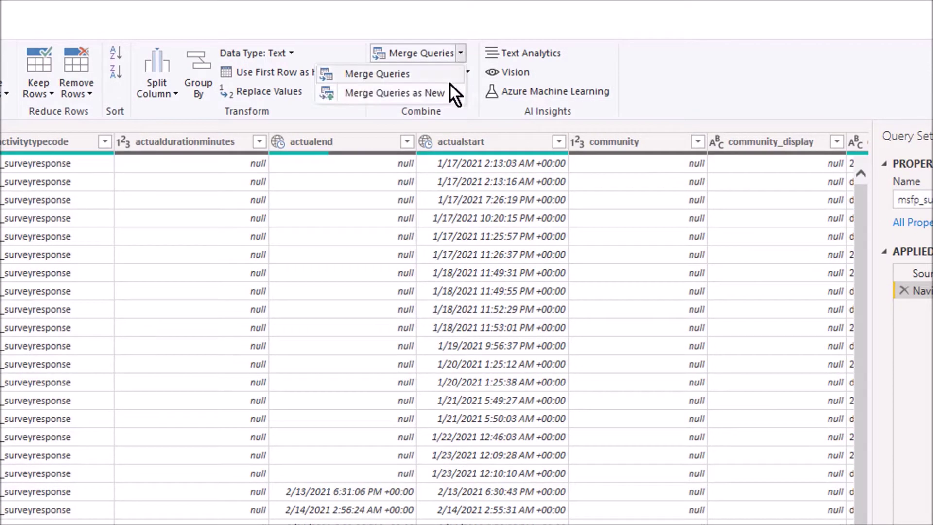
click(446, 96)
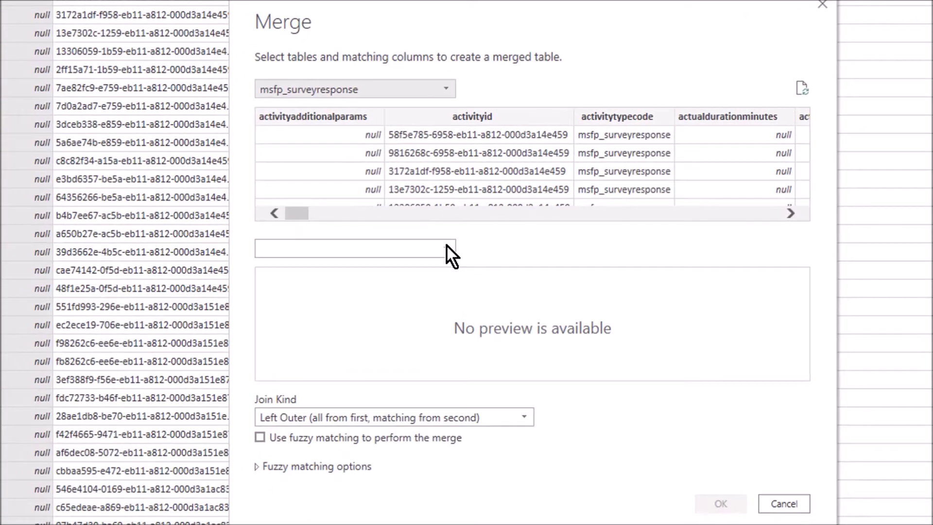
click(446, 247)
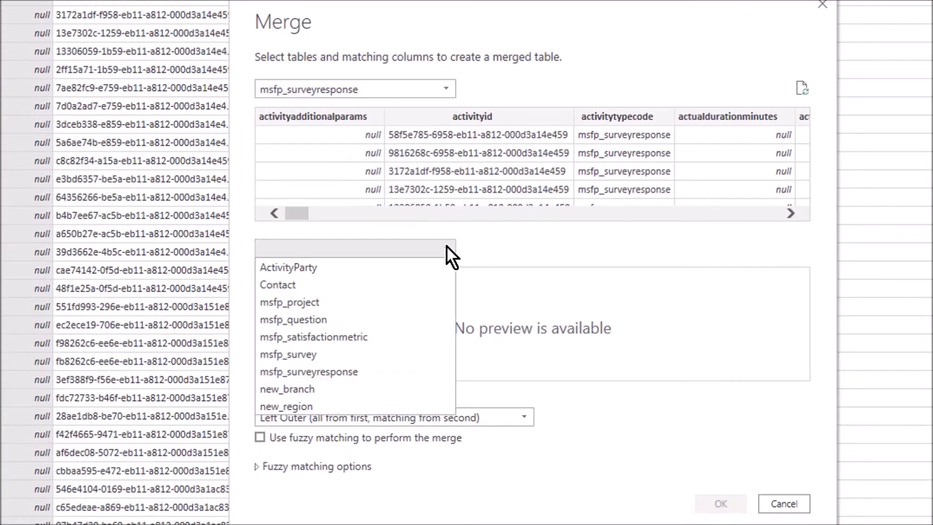
click(354, 358)
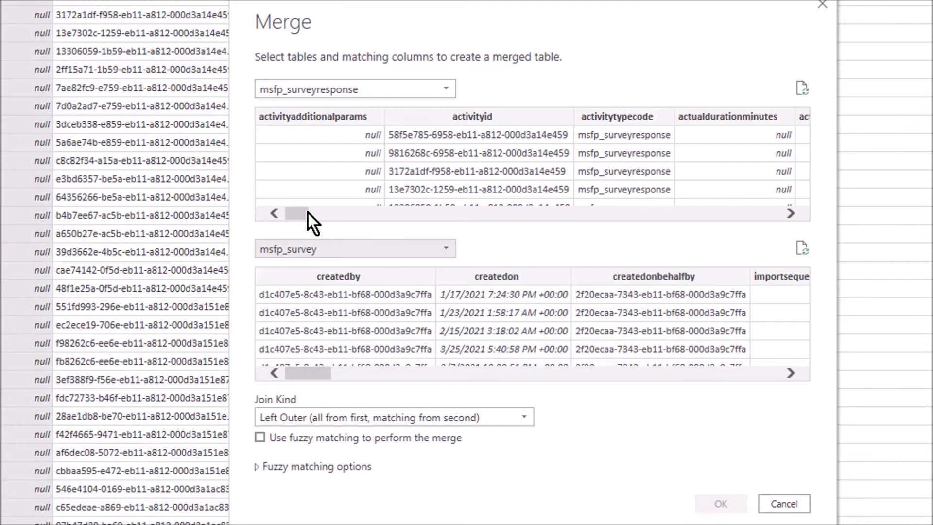
Step: Match the two tables on their msfp_surveyid columns with a Left Outer join and create the merged query
drag(307, 212, 609, 213)
click(538, 116)
drag(327, 374, 607, 374)
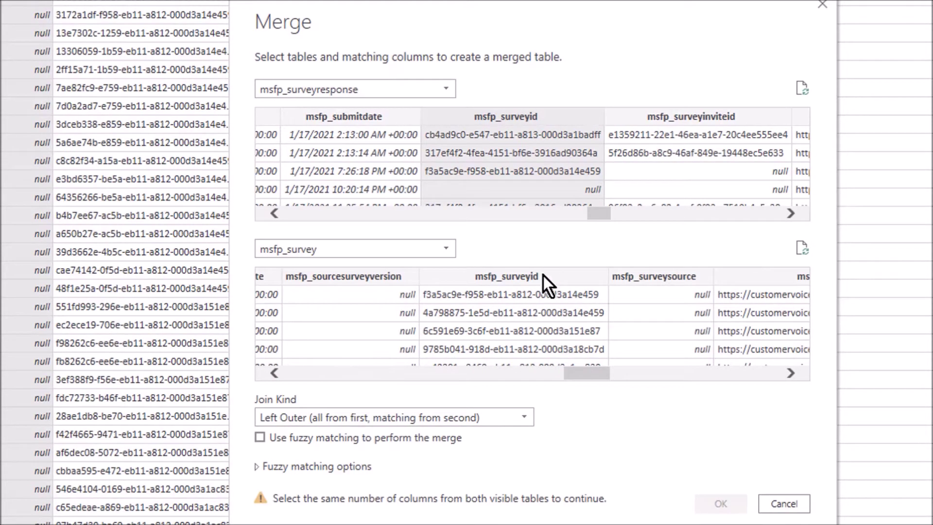
click(542, 275)
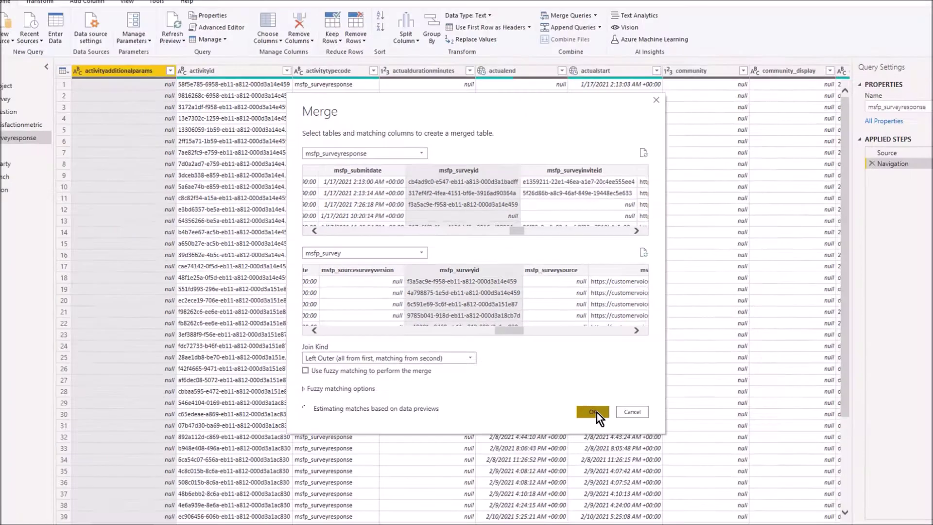
click(592, 411)
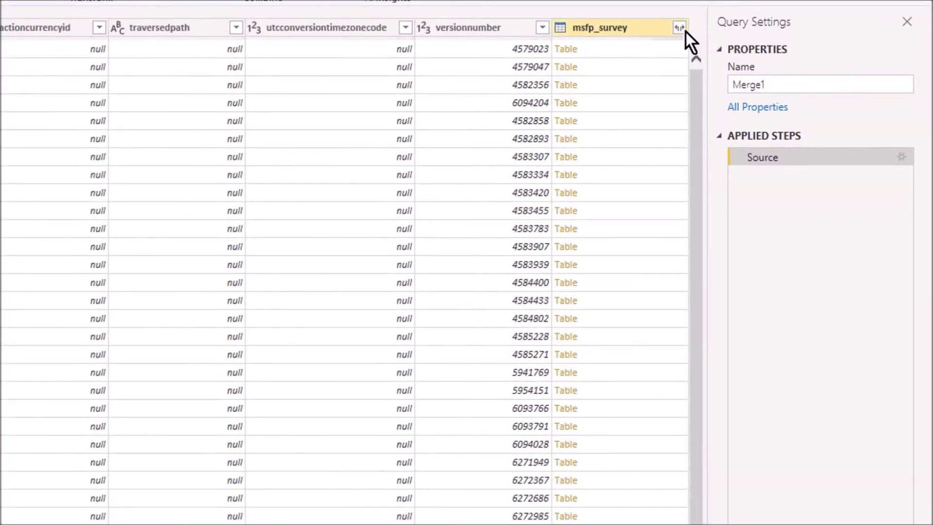
Step: Expand the msfp_survey column to only msfp_name and msfp_project, and rename the merged query SurveyResponse
click(679, 28)
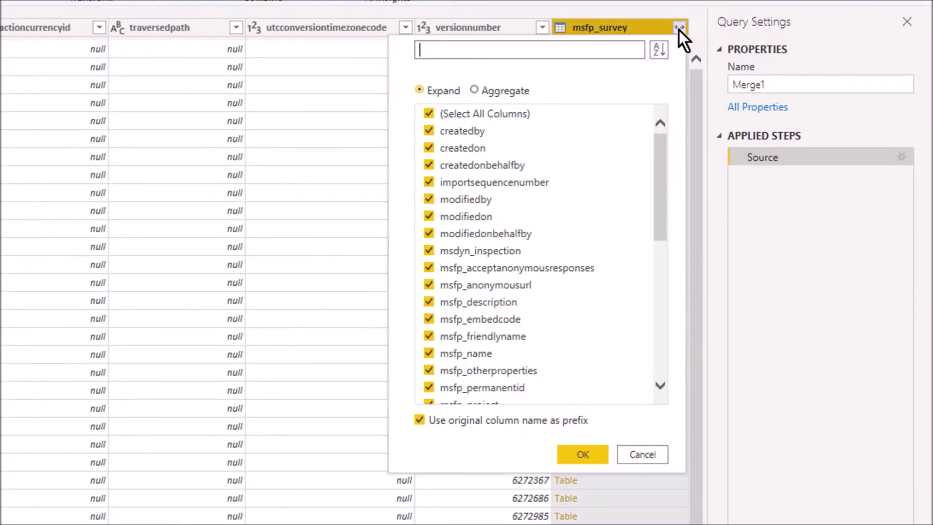
click(427, 115)
scroll(428, 267, down, 2)
click(427, 266)
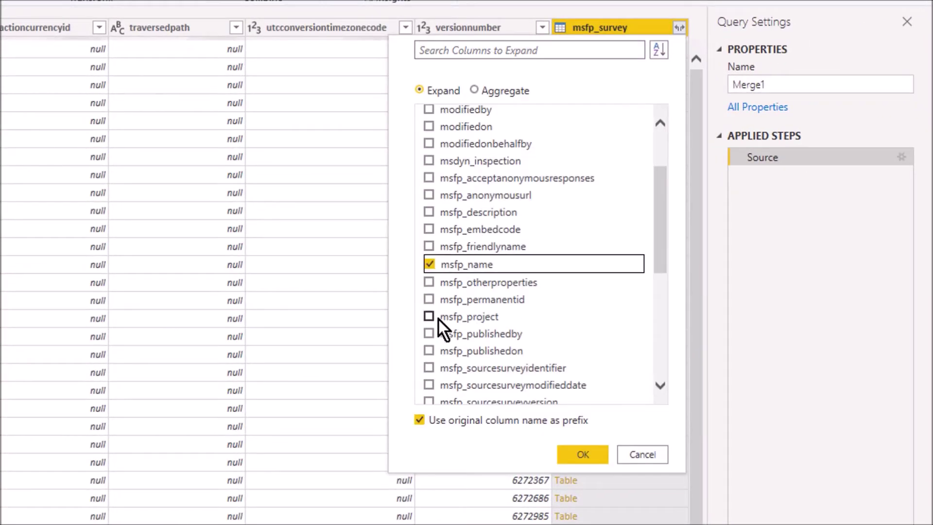
click(428, 316)
click(583, 454)
text(SurveyRespons)
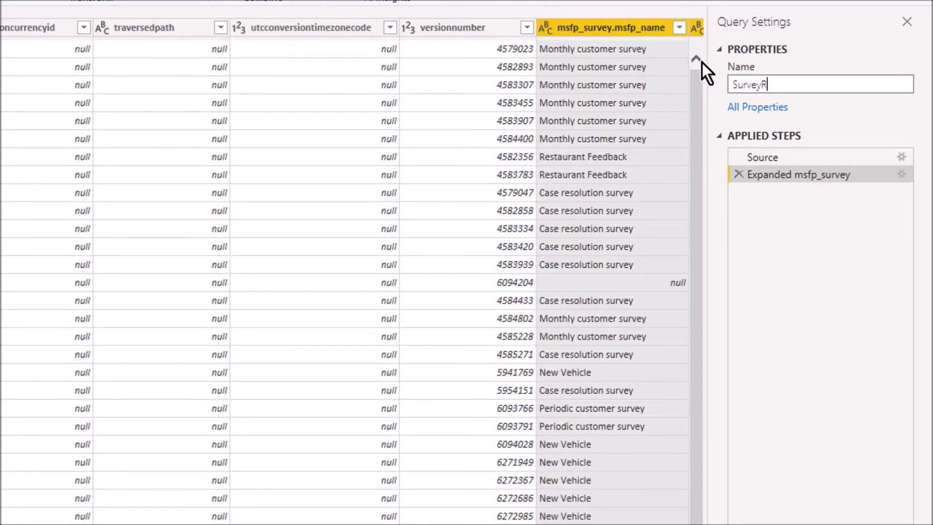
text(e)
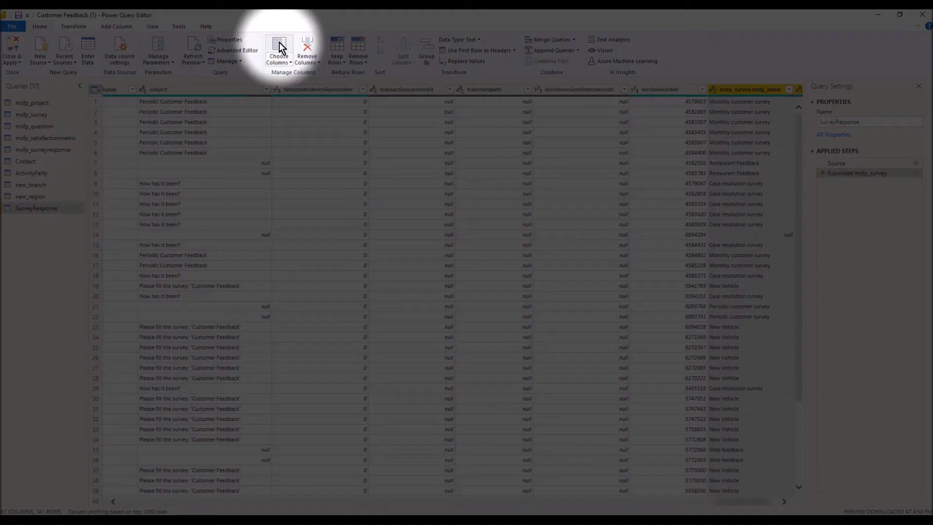
Step: Start choosing the columns to keep in SurveyResponse, selecting only activityid, msfp_questionresponseslist and msfp_embedcontextparameters
click(278, 44)
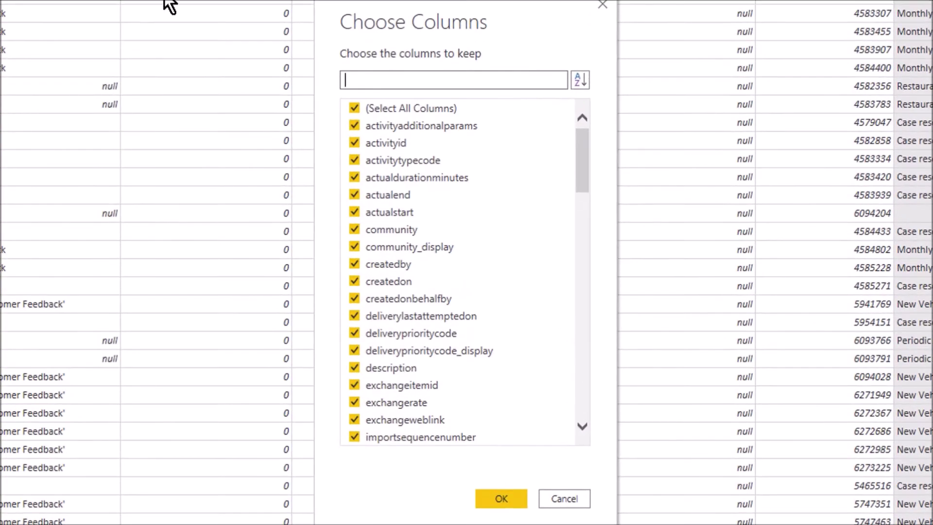
click(354, 108)
click(355, 143)
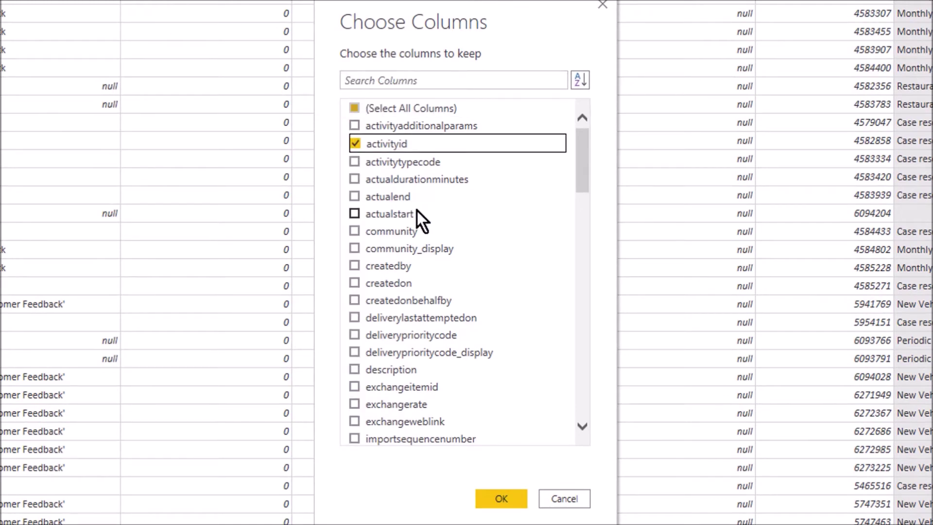
scroll(417, 217, down, 11)
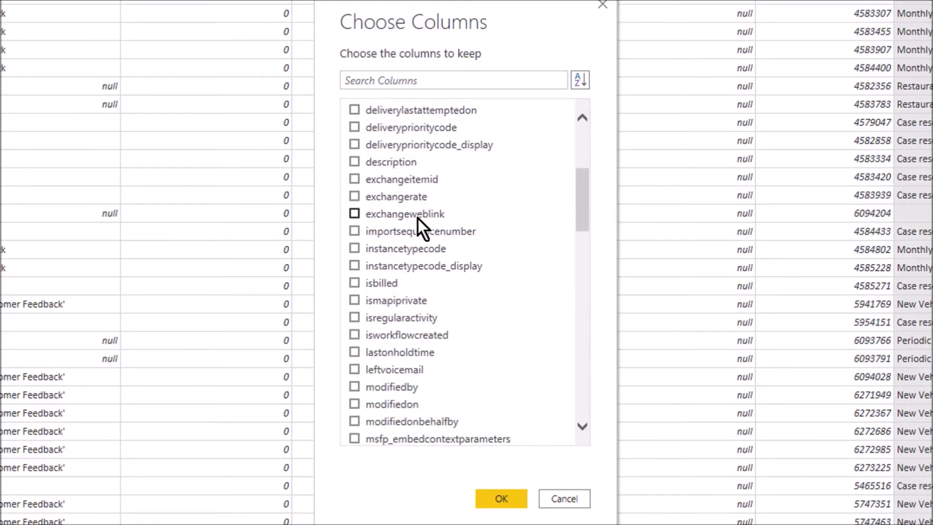
click(355, 230)
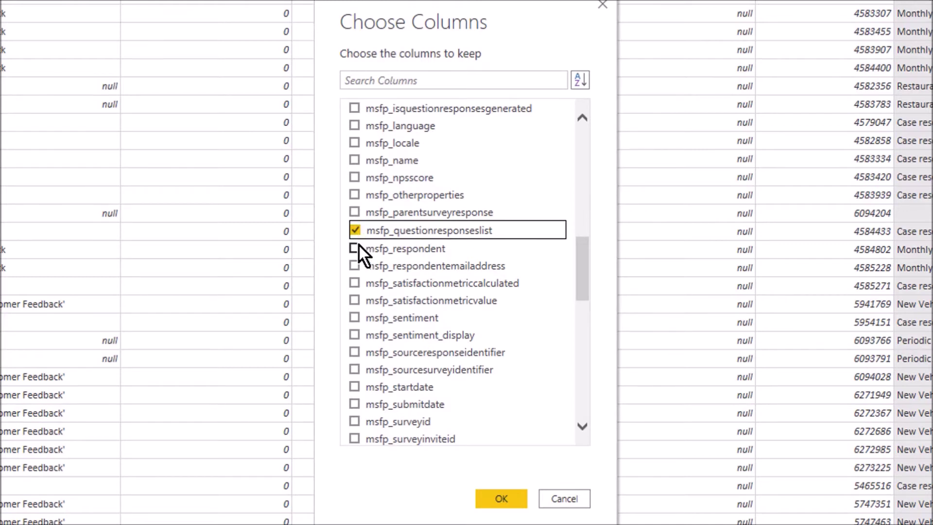
scroll(358, 243, up, 3)
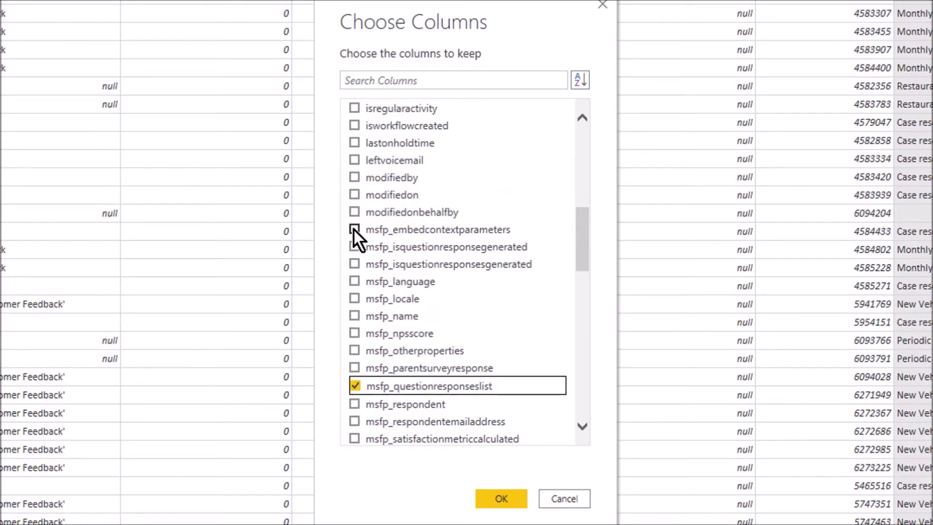
click(355, 230)
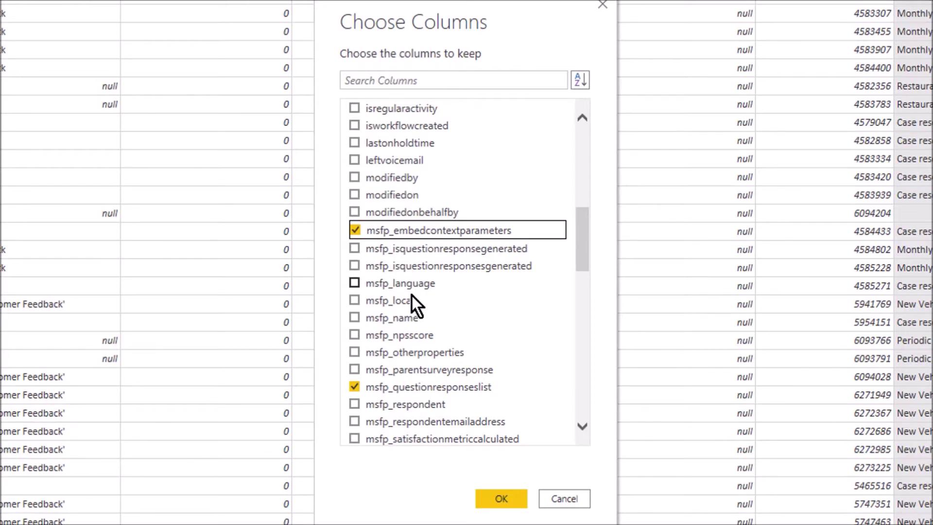
Step: Add msfp_satisfactionmetricvalue, msfp_submitdate, msfp_survey.msfp_name and msfp_survey.msfp_project to the kept columns and apply the selection
scroll(408, 302, down, 1)
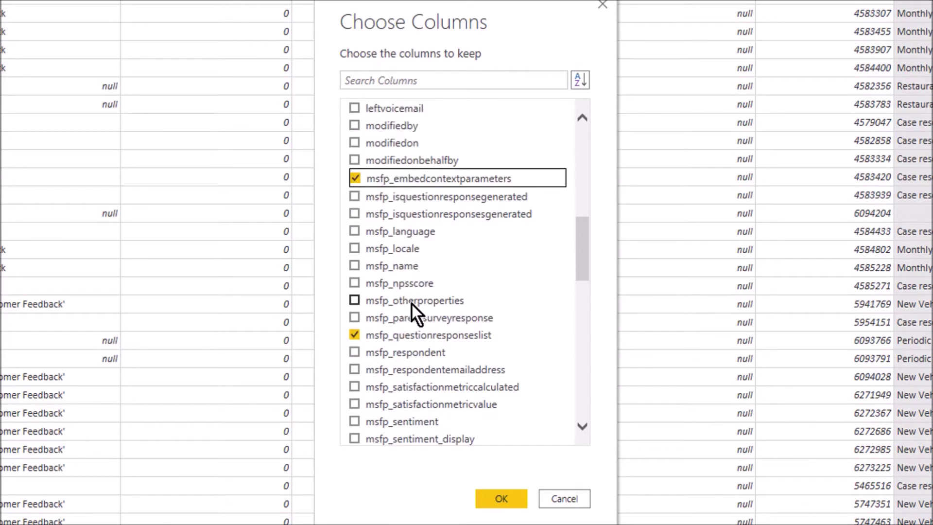
click(356, 403)
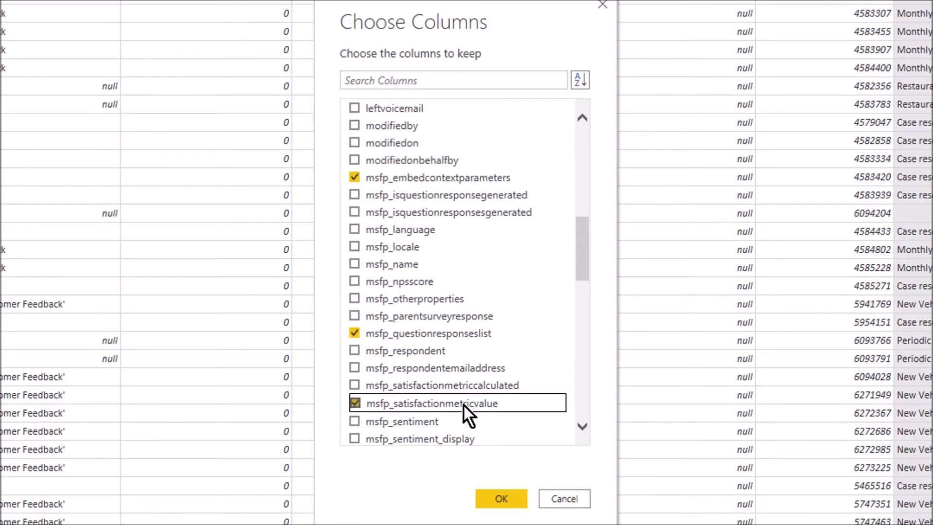
scroll(463, 403, down, 2)
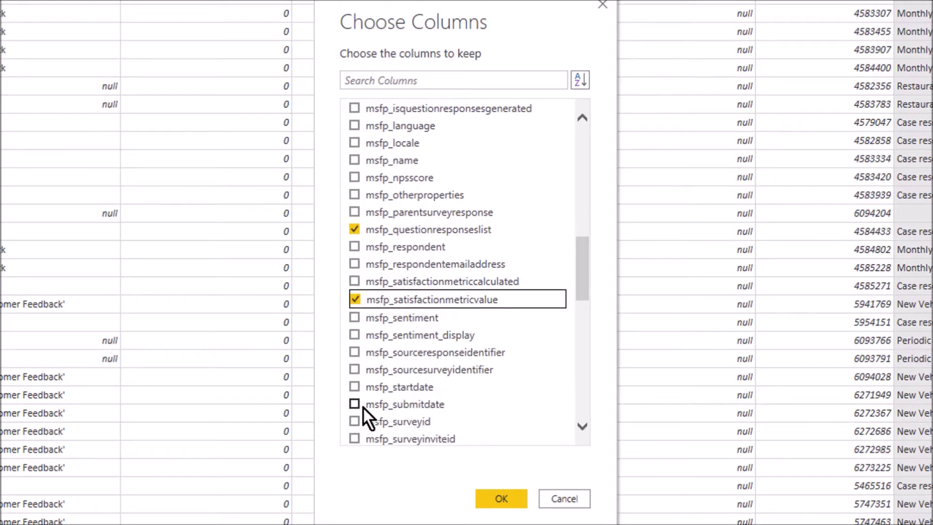
click(355, 404)
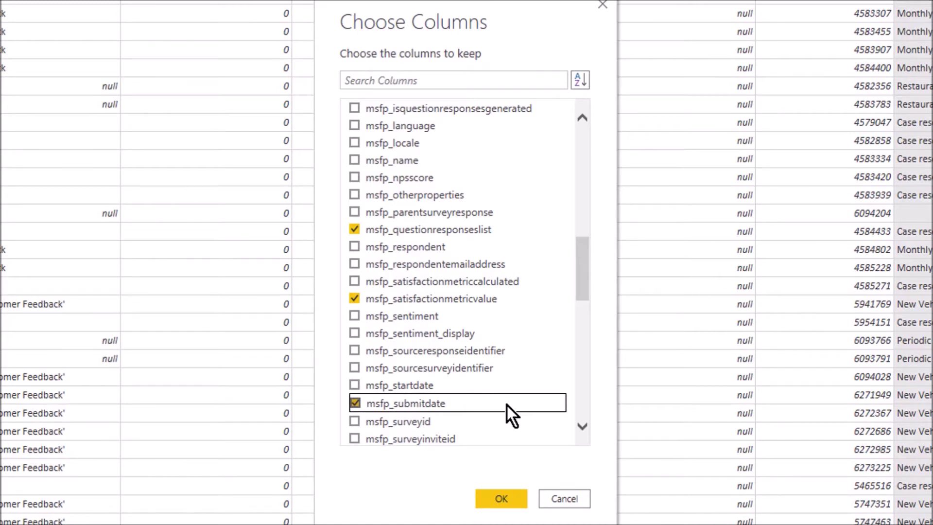
scroll(506, 405, down, 12)
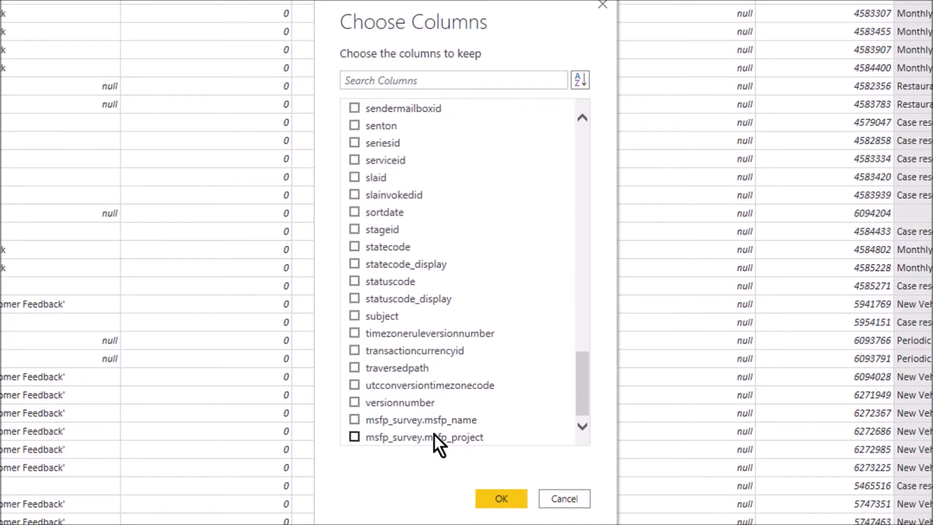
click(354, 421)
click(356, 438)
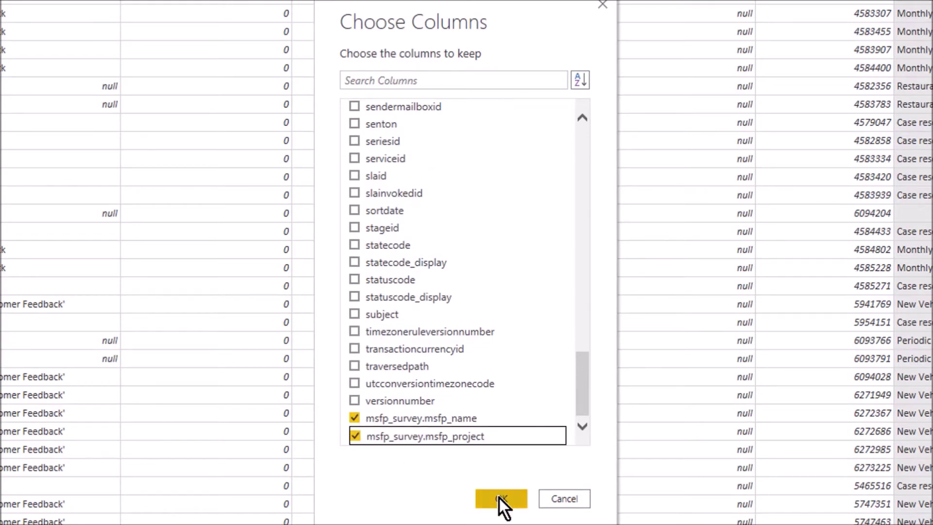
click(500, 497)
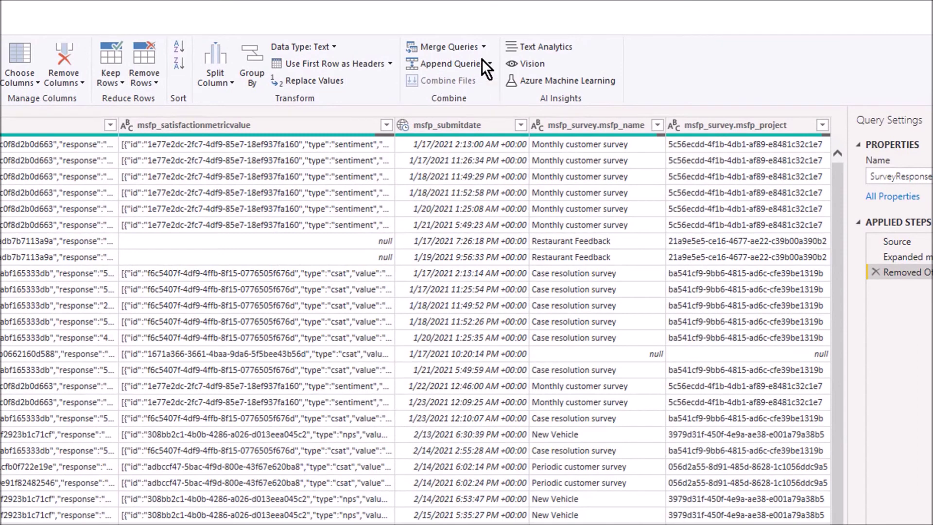
Step: Merge msfp_project into SurveyResponse with a Left Outer join, matching msfp_survey.msfp_project to msfp_projectid
click(484, 46)
click(456, 68)
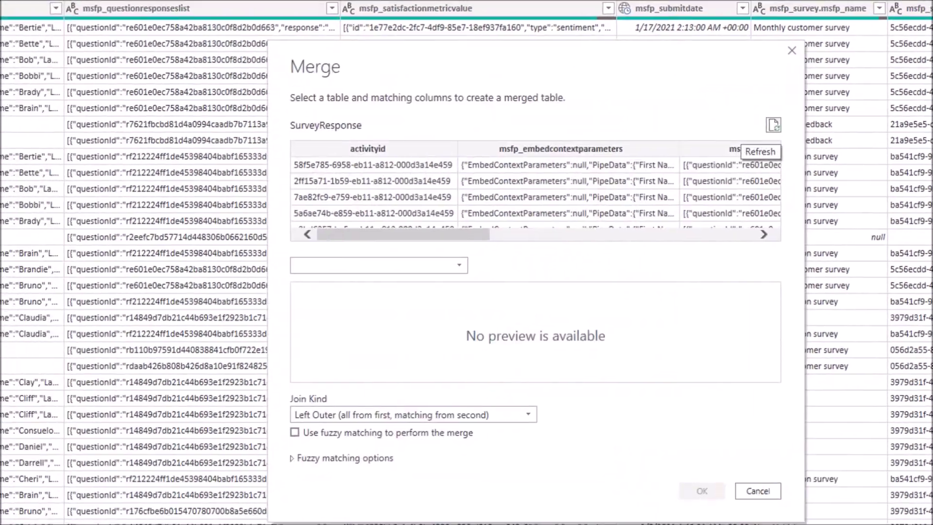
click(460, 267)
click(410, 325)
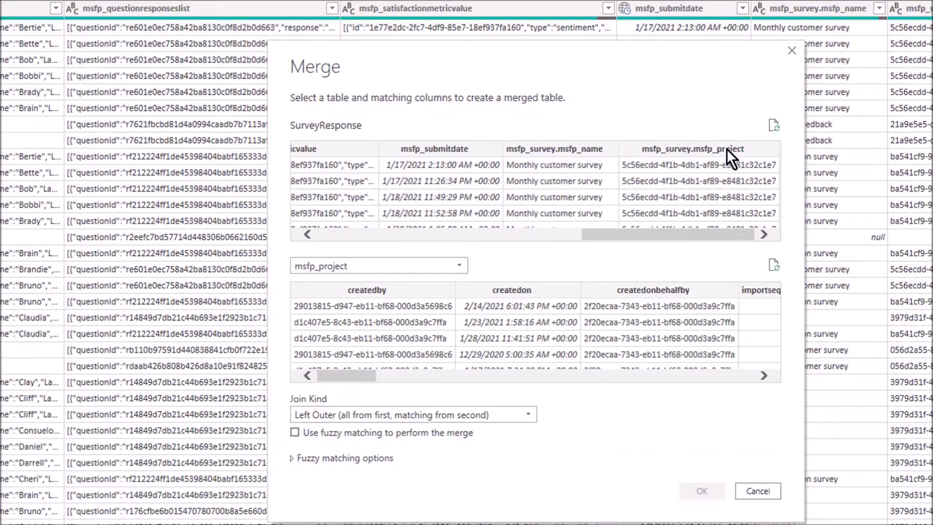
click(727, 150)
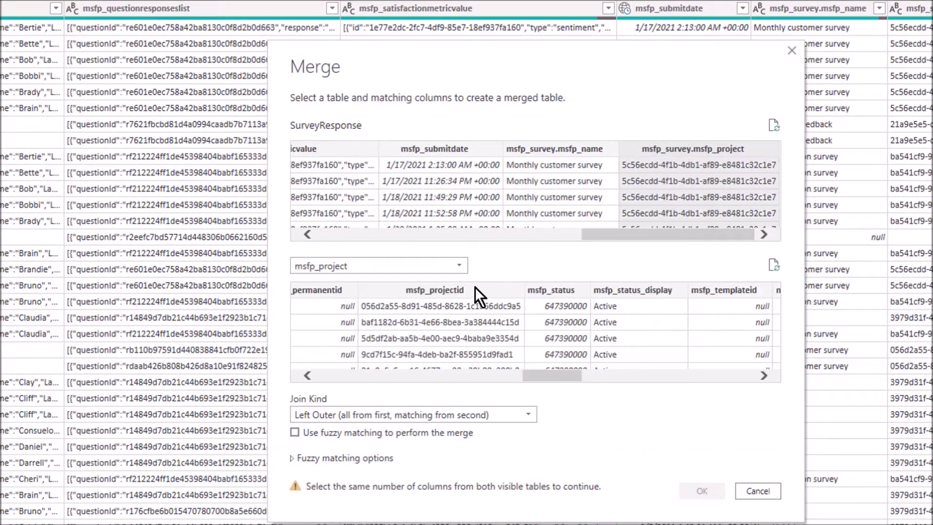
click(474, 290)
click(705, 490)
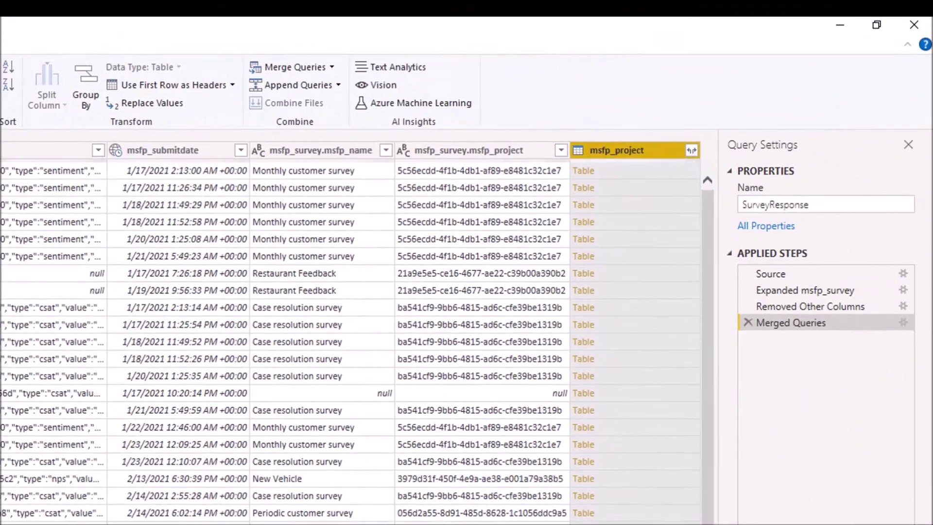
Step: Expand the merged msfp_project column to only msfp_name, keeping the original column name as prefix
click(729, 135)
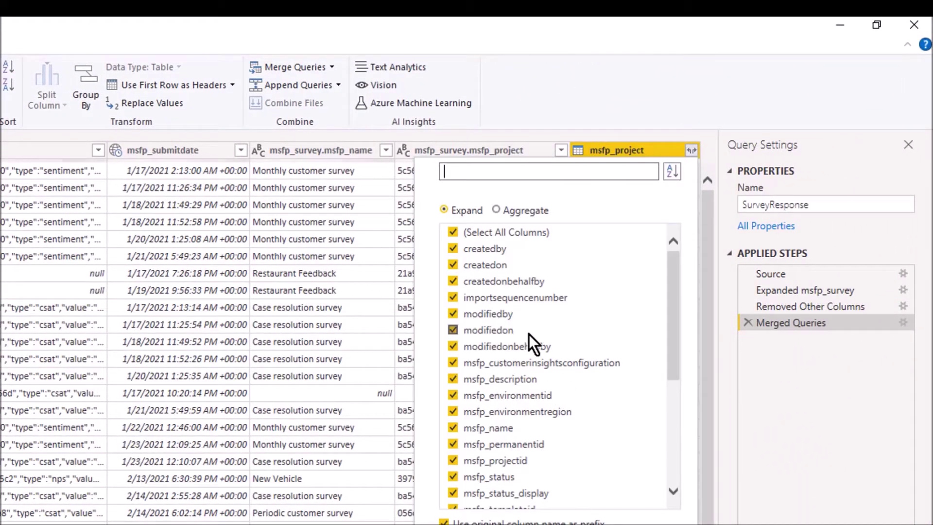
click(451, 233)
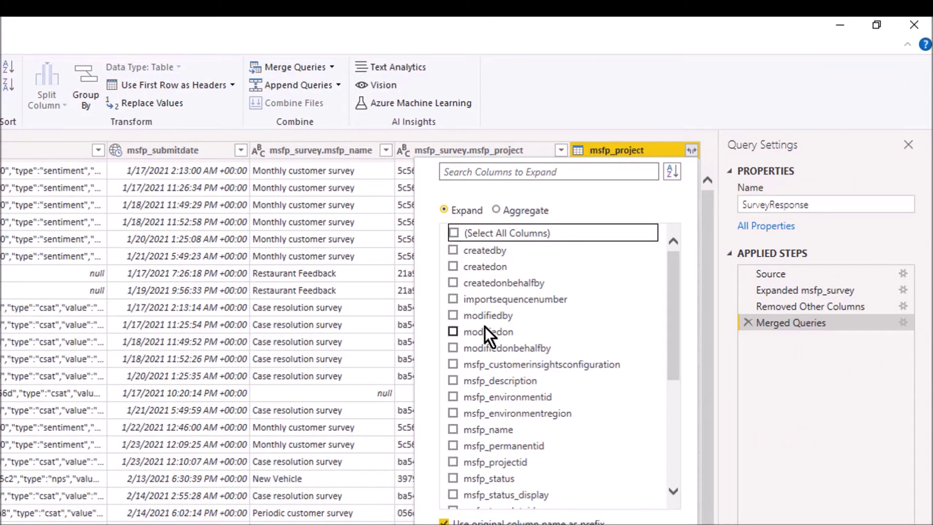
click(452, 429)
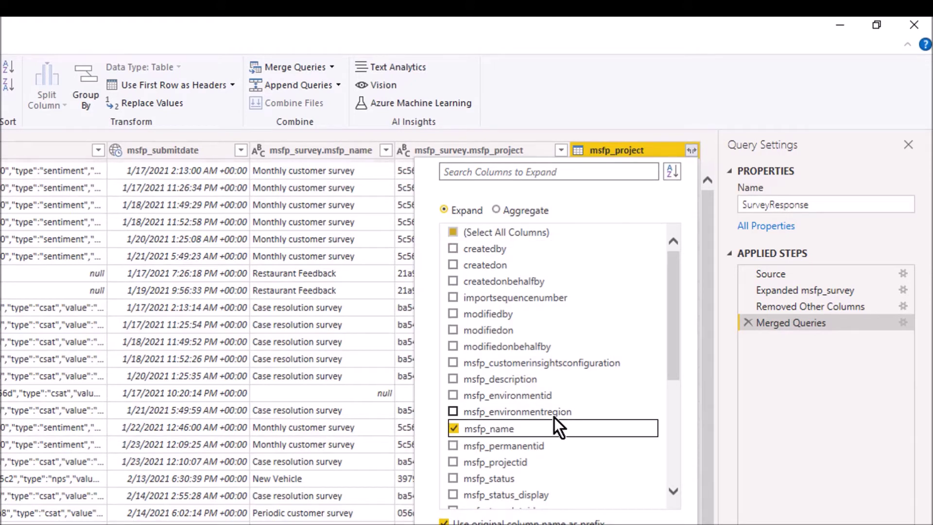
key(Return)
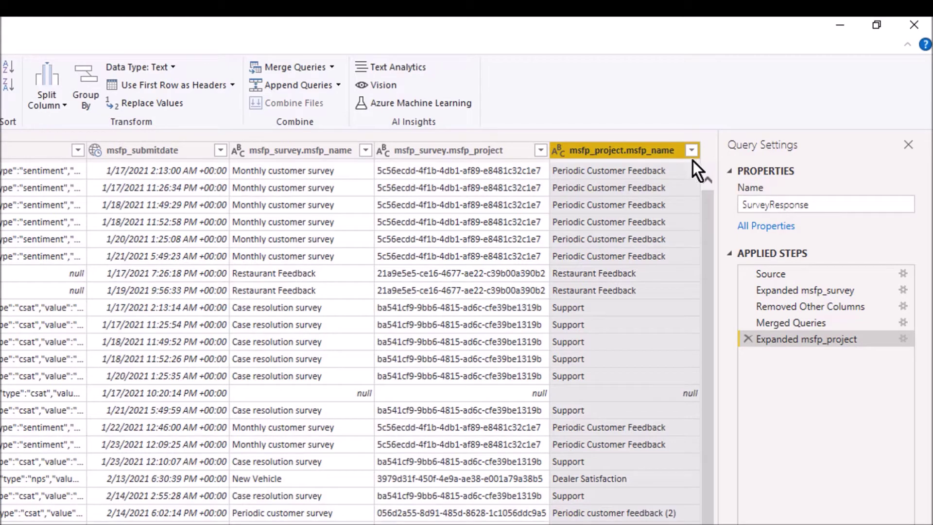
Step: Filter msfp_project.msfp_name to show only Periodic Customer Feedback rows
click(691, 150)
click(461, 322)
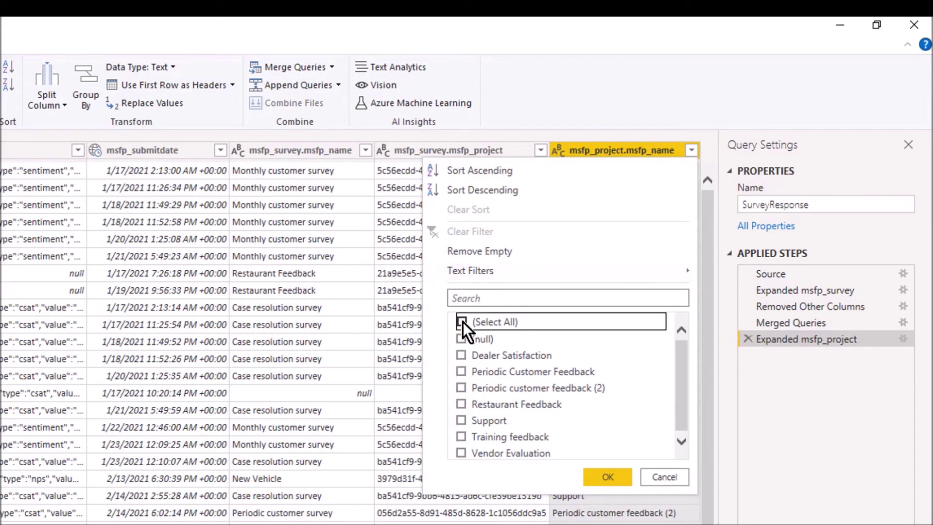
click(461, 371)
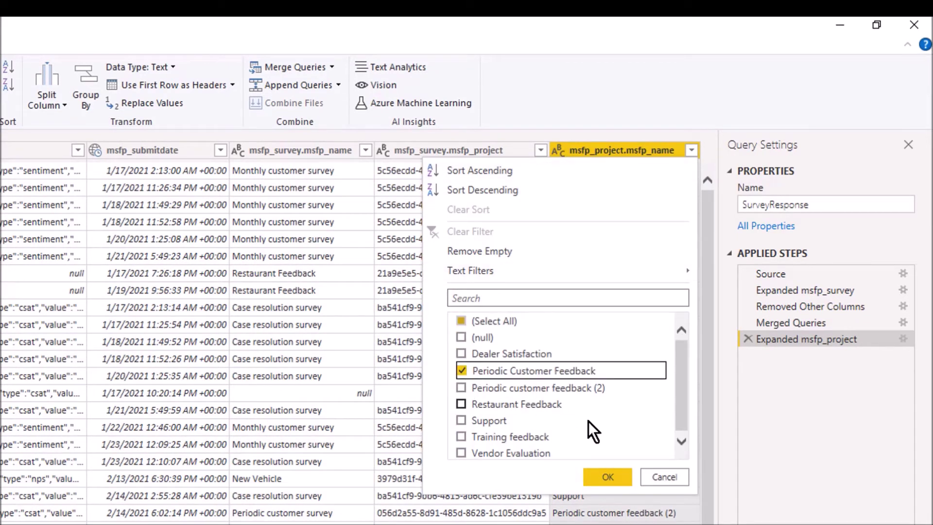
click(604, 477)
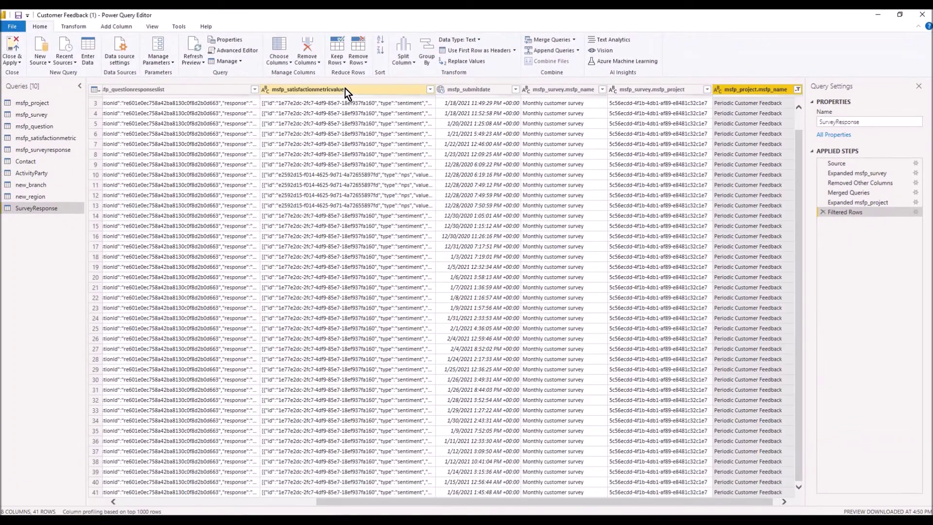
Step: Parse the msfp_satisfactionmetricvalue column as JSON
click(345, 90)
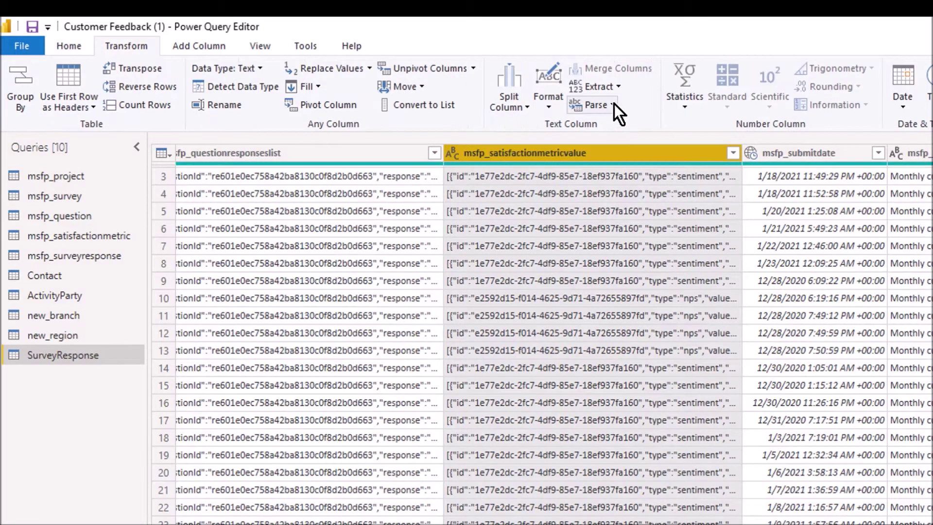
click(614, 103)
click(605, 144)
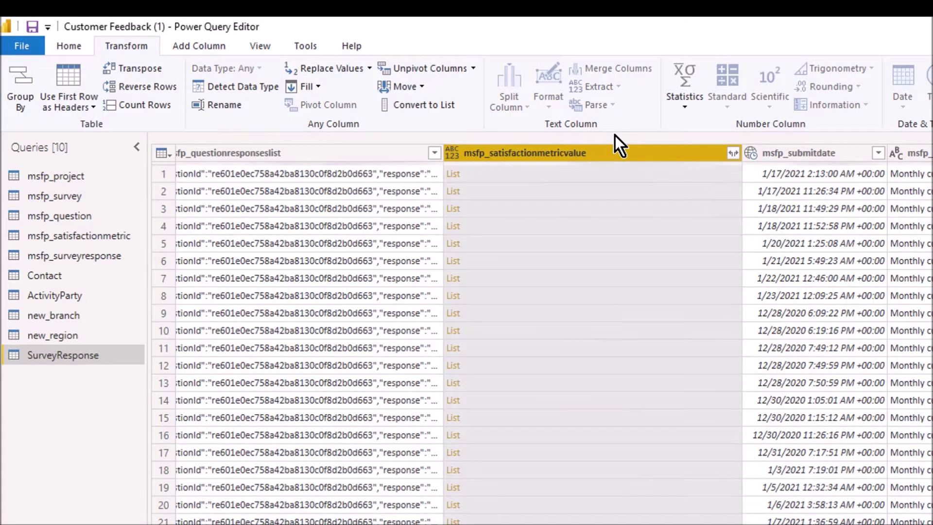
Step: Expand the msfp_satisfactionmetricvalue lists to new rows and the records to only id and value
click(732, 154)
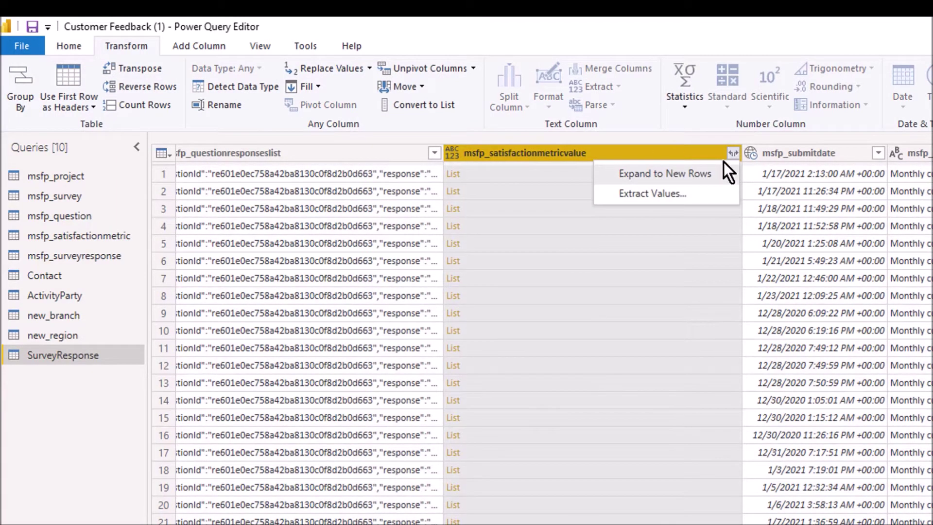
click(702, 173)
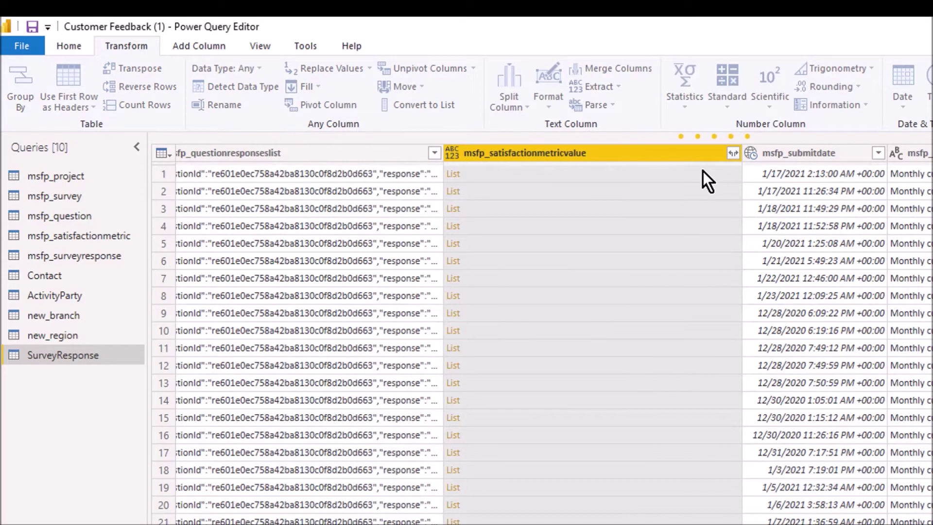
click(733, 154)
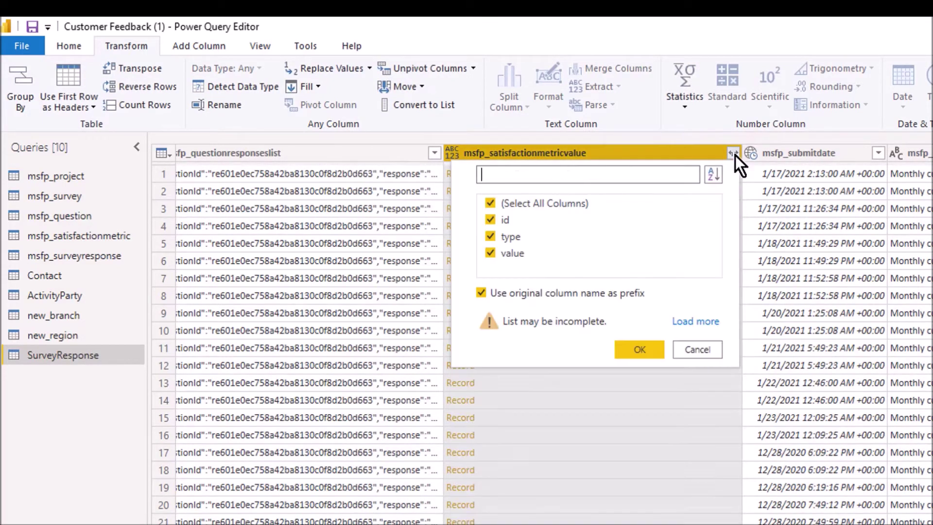
click(491, 237)
click(643, 351)
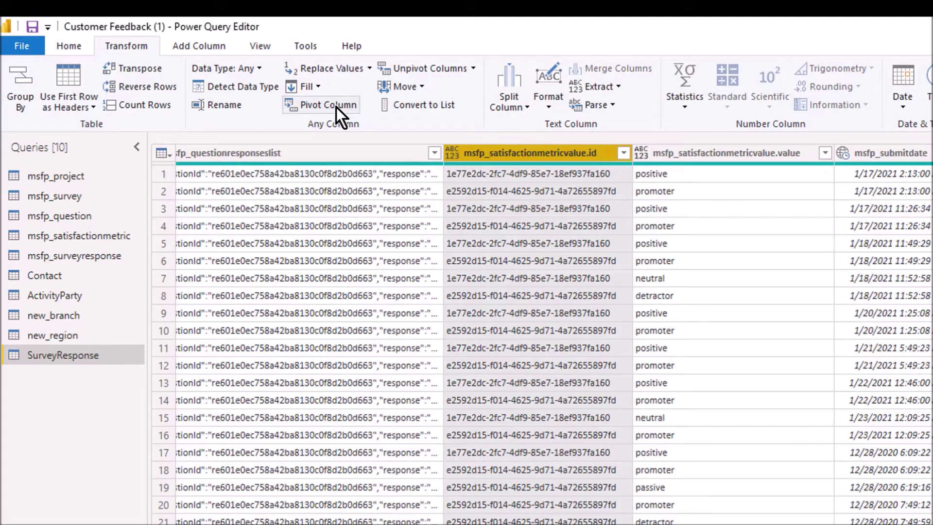
Step: Pivot msfp_satisfactionmetricvalue.id using msfp_satisfactionmetricvalue.value as the values column, with the aggregate function set to Don't Aggregate
click(336, 107)
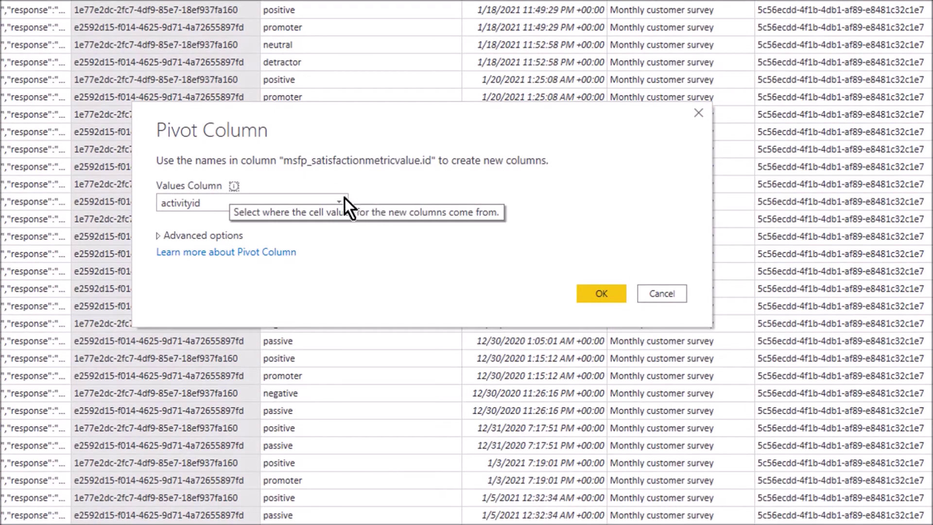
click(340, 201)
click(316, 270)
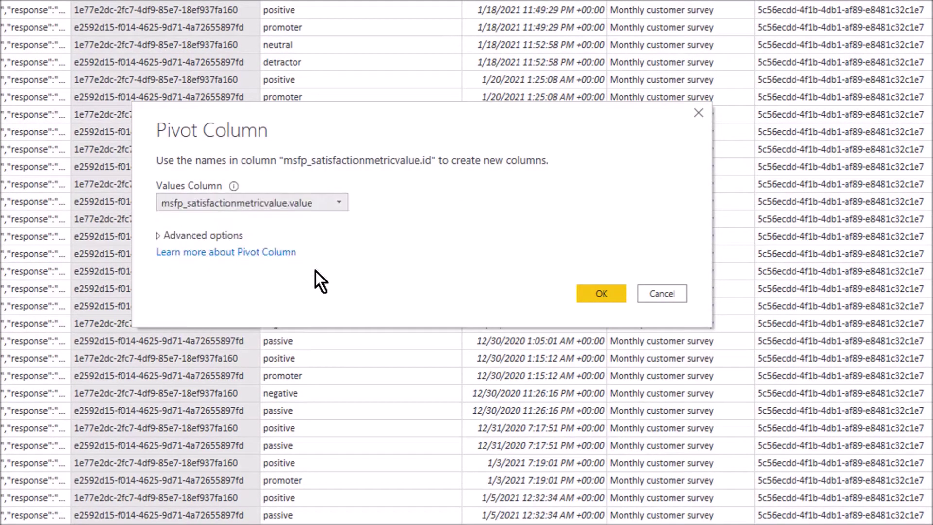
click(230, 235)
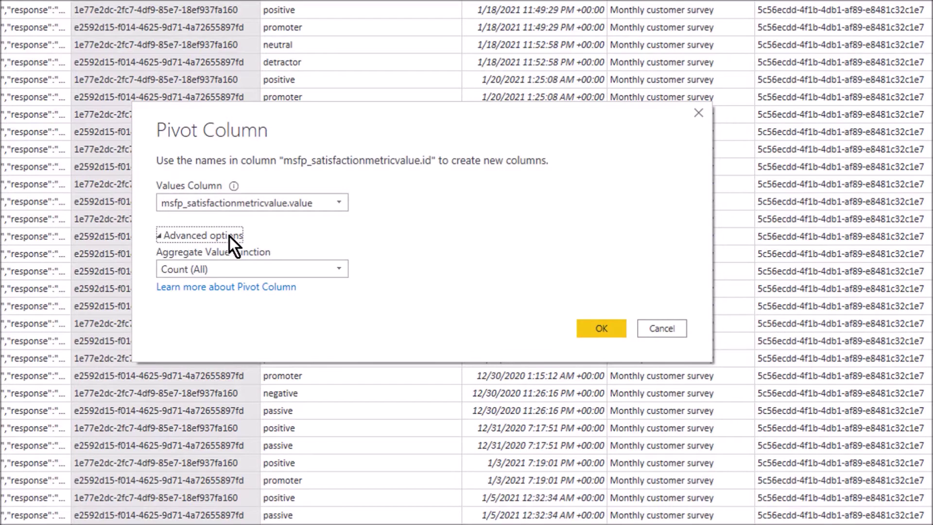
click(244, 270)
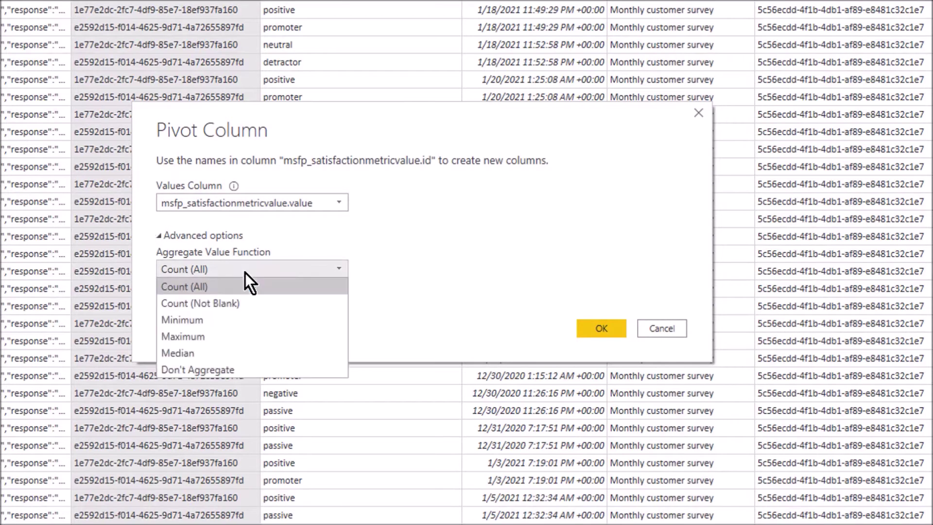
click(253, 371)
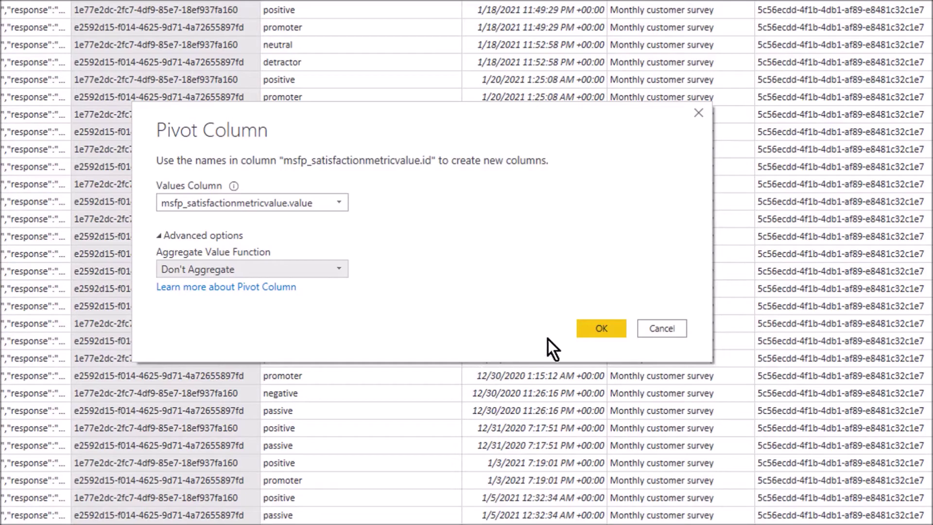
click(598, 328)
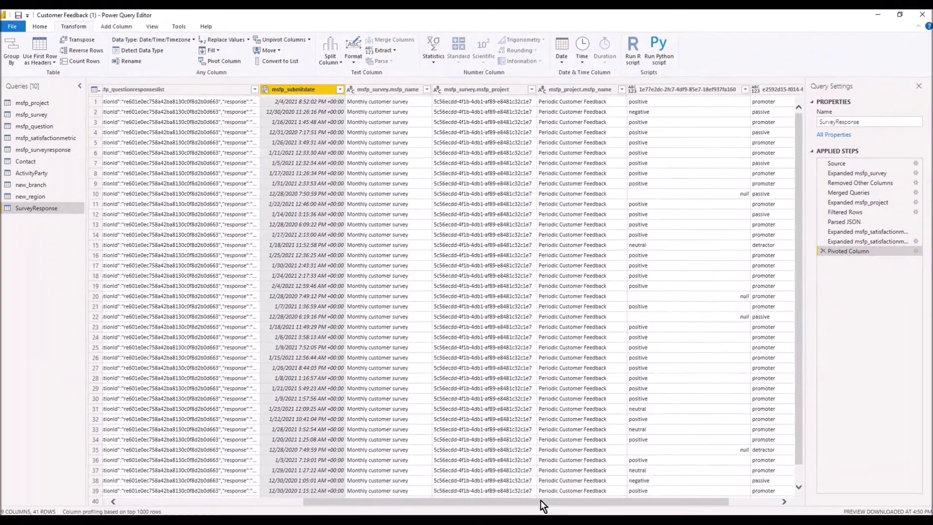
Step: Rename the pivoted metric column starting with 1e77e2dc as Sentiment
drag(540, 500, 633, 498)
click(634, 497)
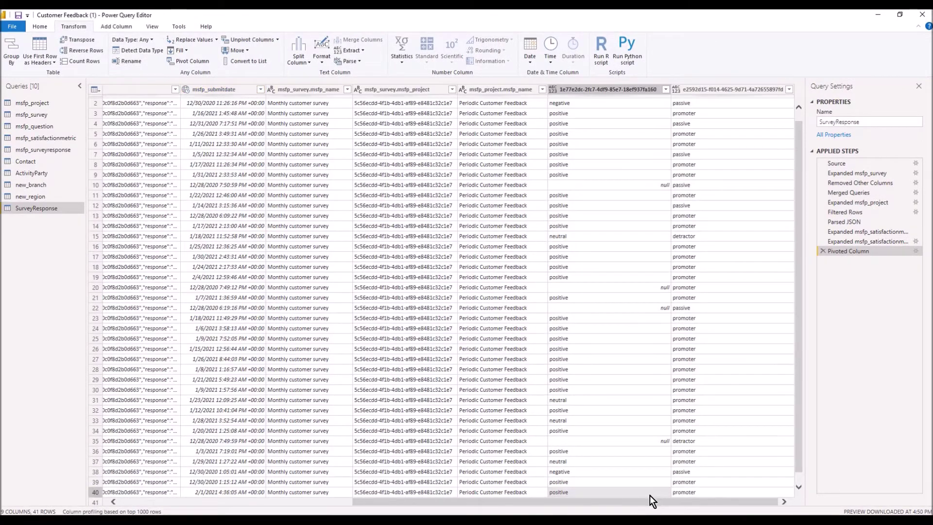
right_click(610, 89)
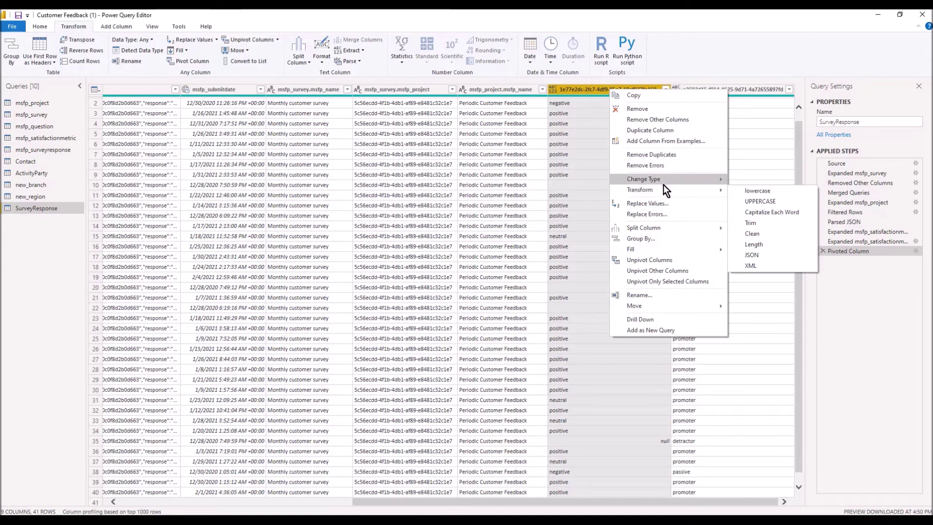
click(657, 294)
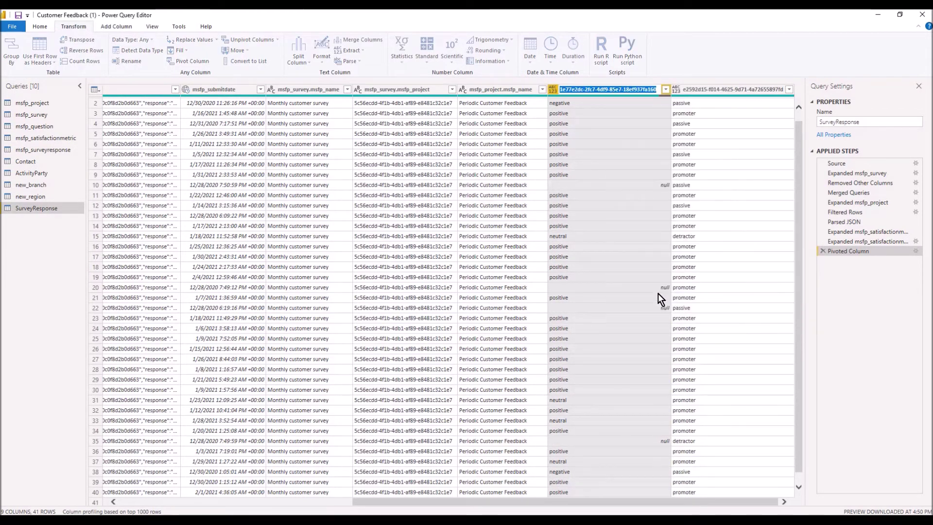
text(Sentiment)
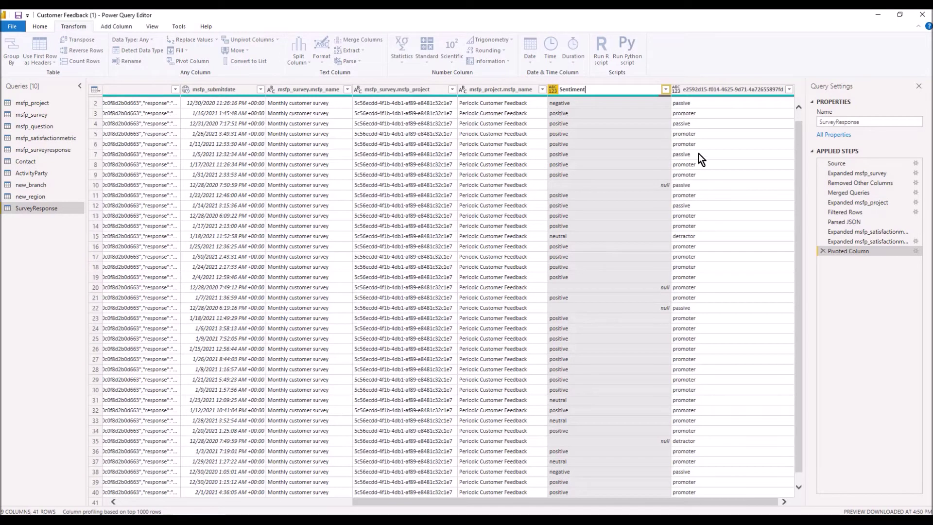
key(Return)
Step: Rename the pivoted metric column starting with e2592d15 as NPS
right_click(705, 91)
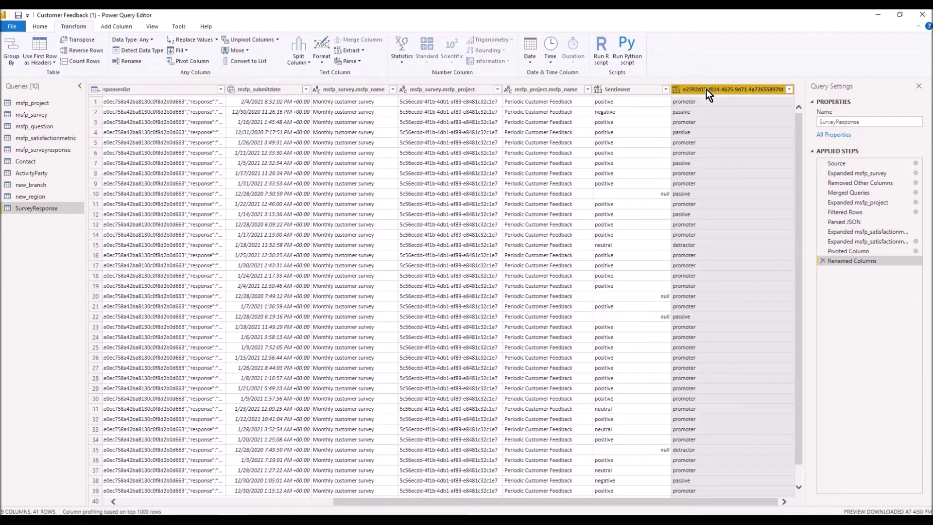
click(800, 295)
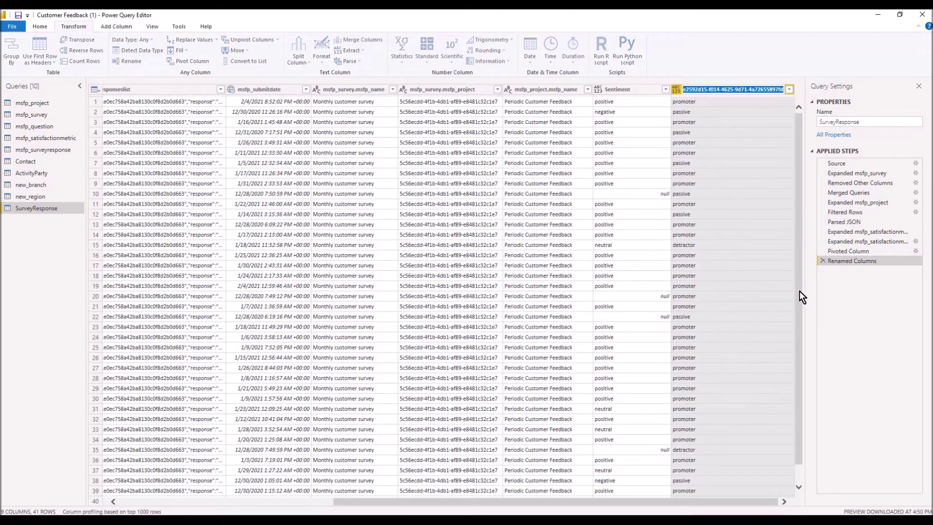
text(NPS)
key(Return)
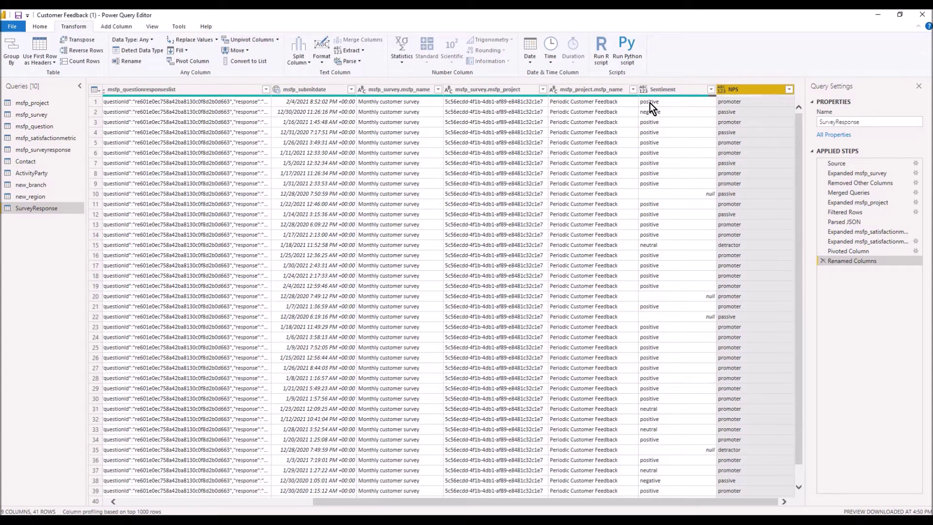
Step: Parse the msfp_questionresponseslist column as JSON
drag(587, 501, 343, 503)
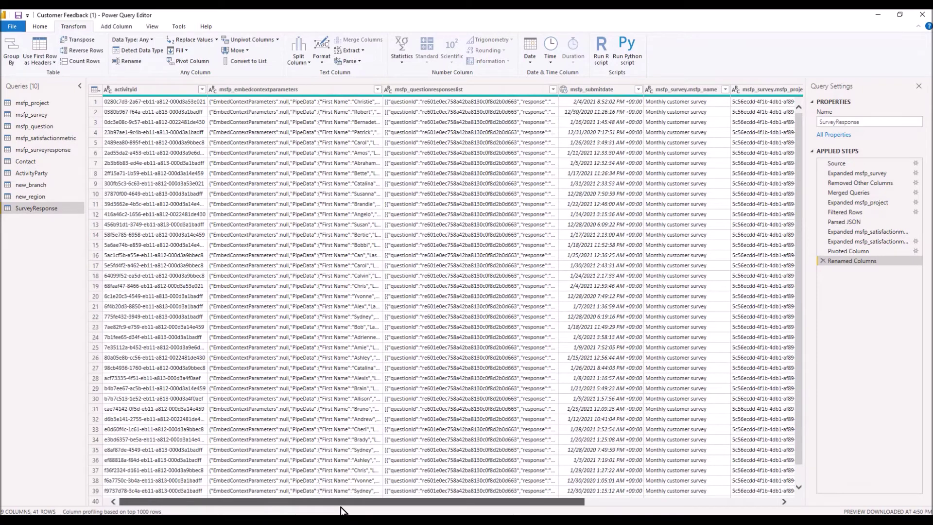
click(426, 88)
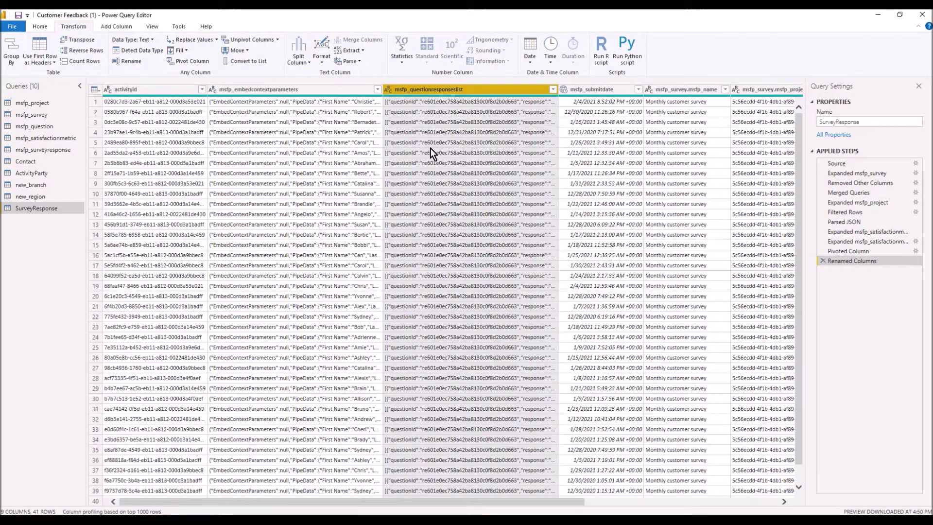
click(358, 62)
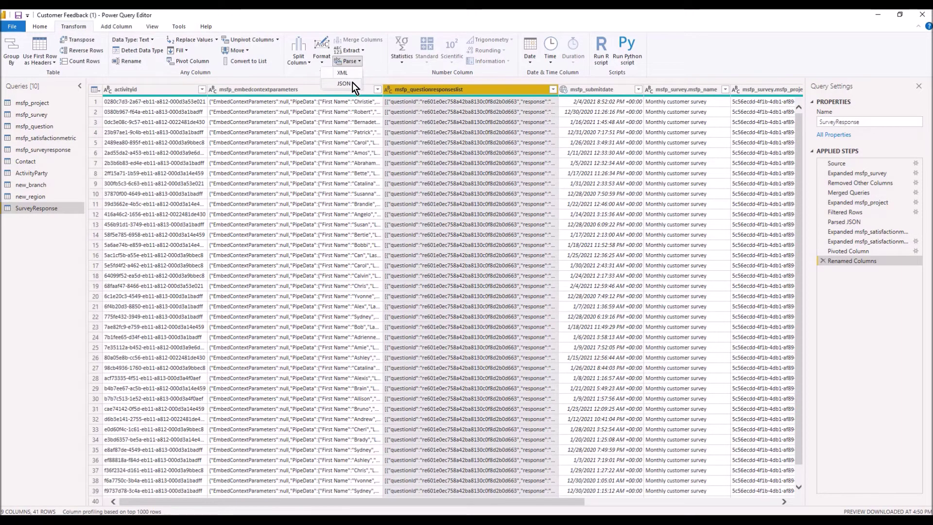
click(351, 83)
Step: Expand the msfp_questionresponseslist lists to new rows and the records to questionId and response
click(553, 89)
click(537, 101)
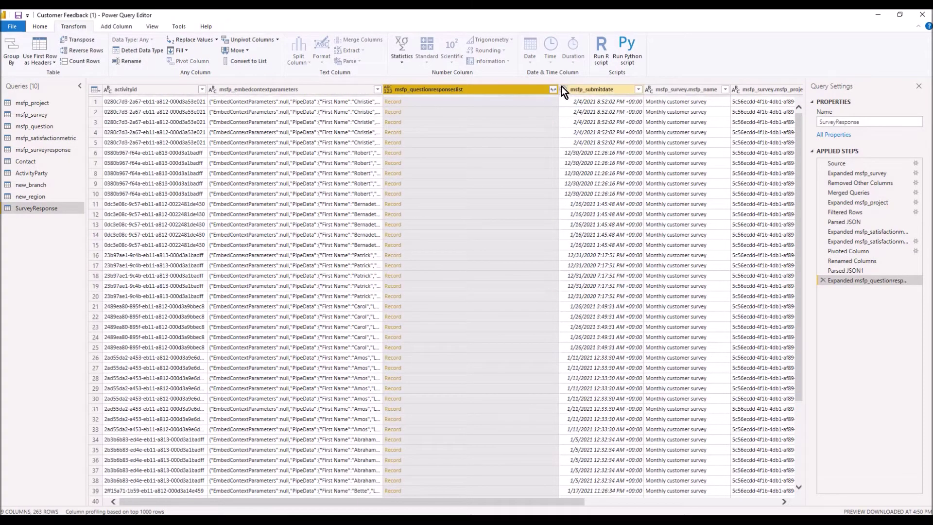
click(553, 90)
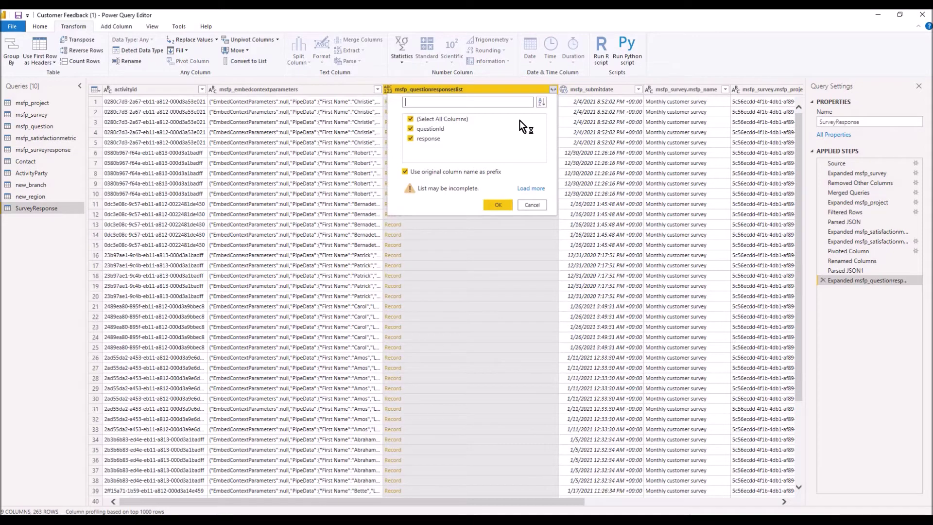
click(501, 205)
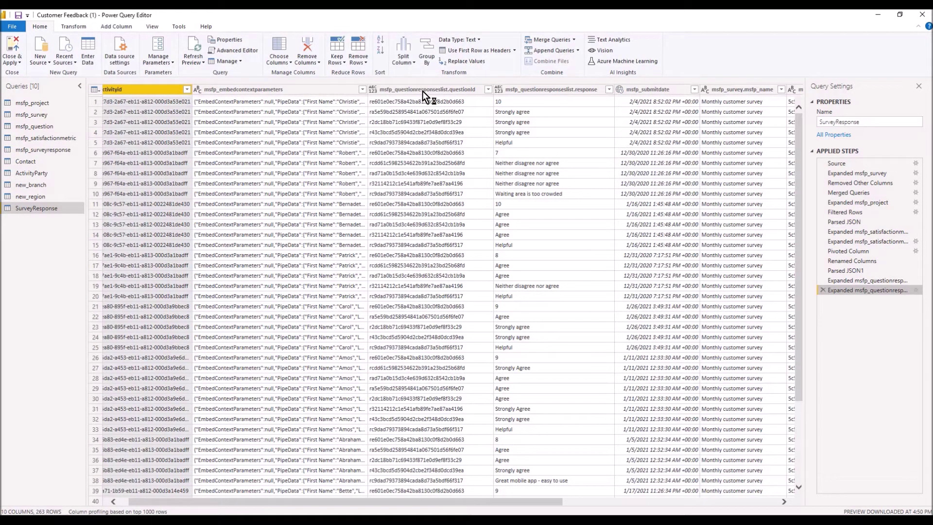
Step: Merge SurveyResponse with msfp_question, matching msfp_questionresponseslist.questionId to msfp_sourcequestionidentifier with a left outer join
click(421, 91)
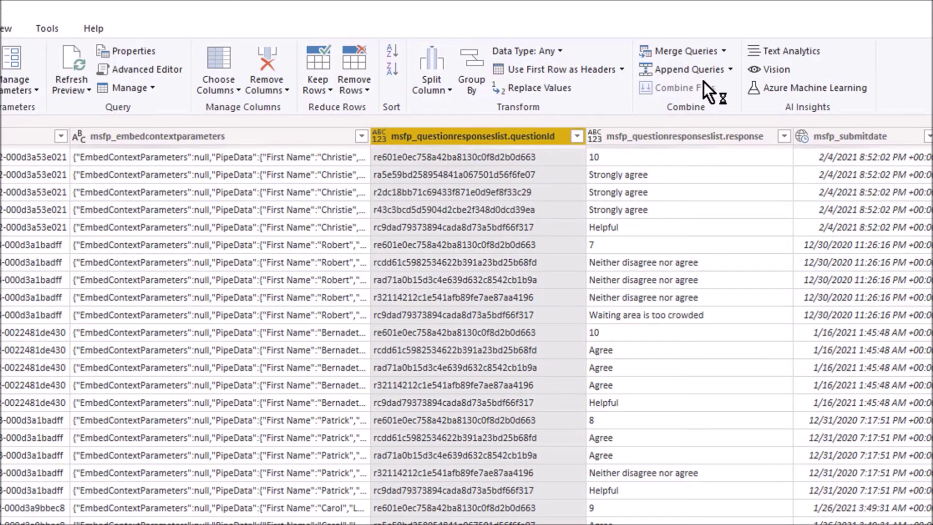
click(724, 51)
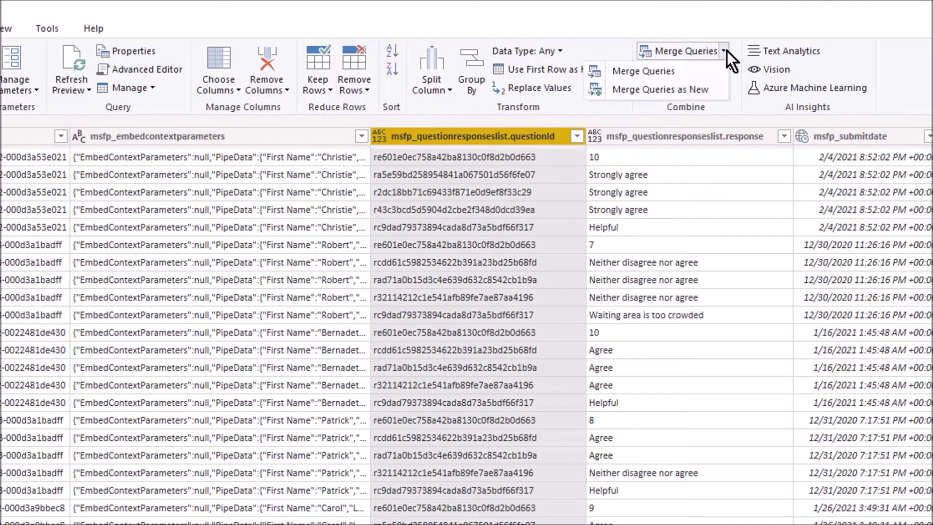
click(688, 74)
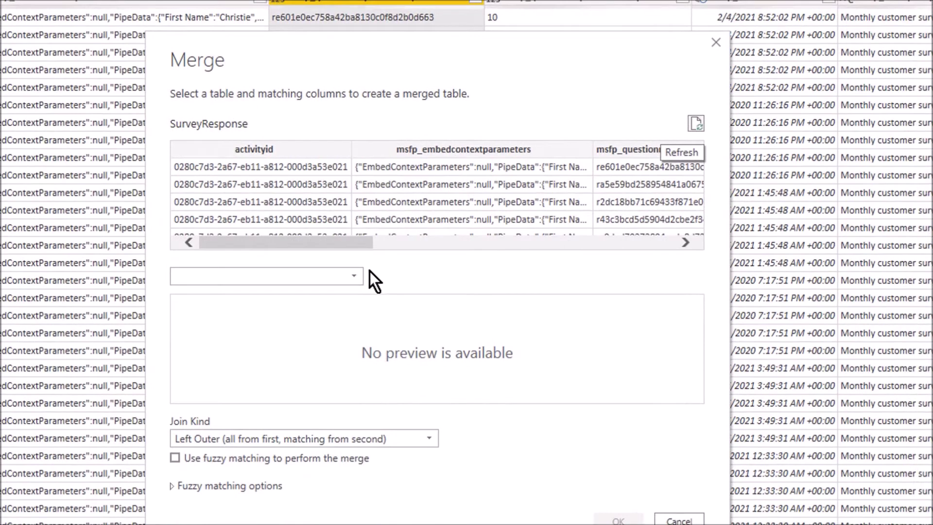
click(356, 277)
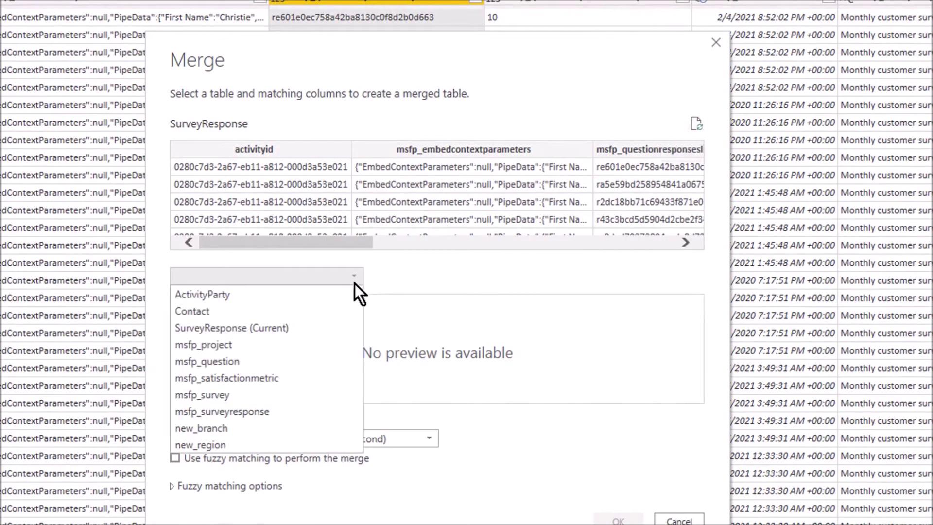
click(292, 363)
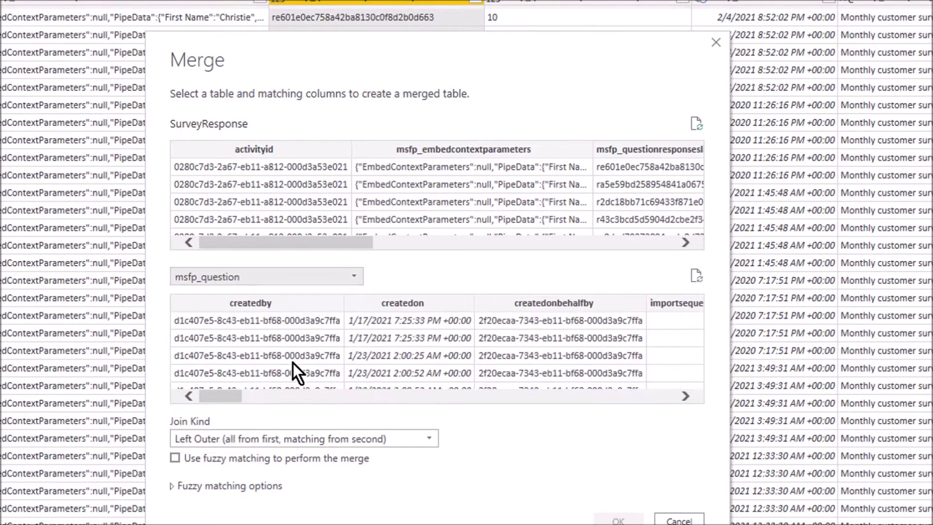
drag(227, 394, 509, 399)
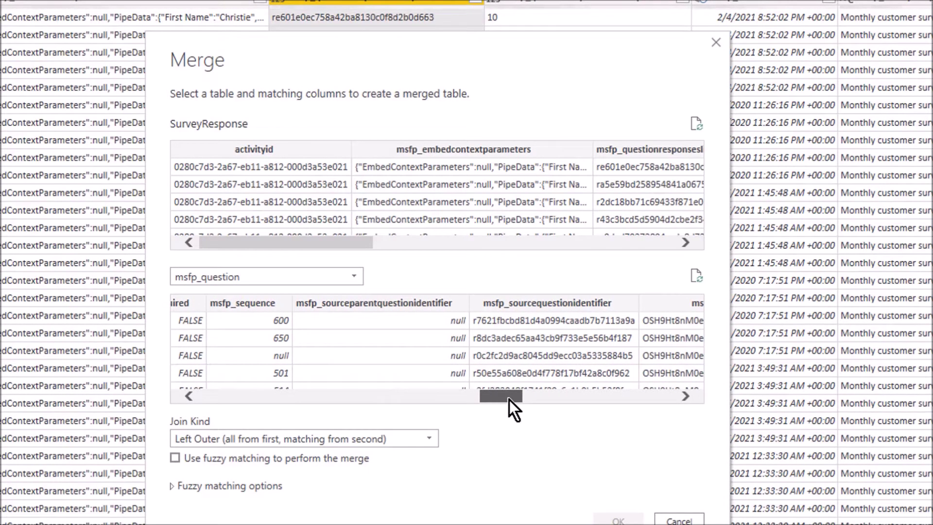
click(555, 304)
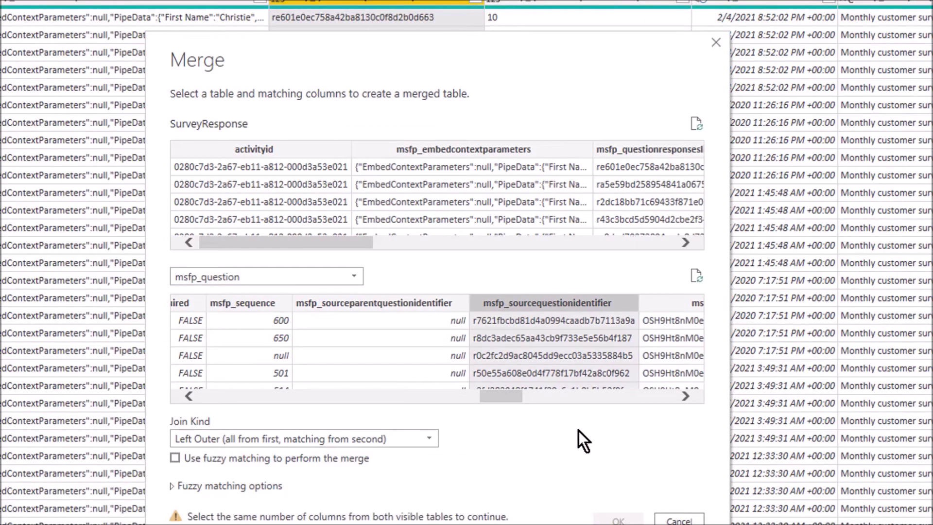
drag(335, 243, 382, 250)
click(529, 150)
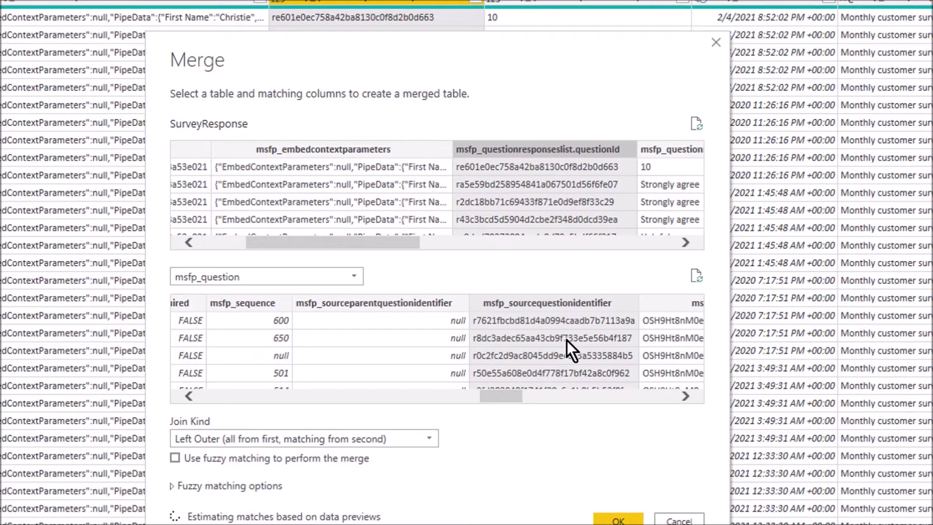
click(617, 520)
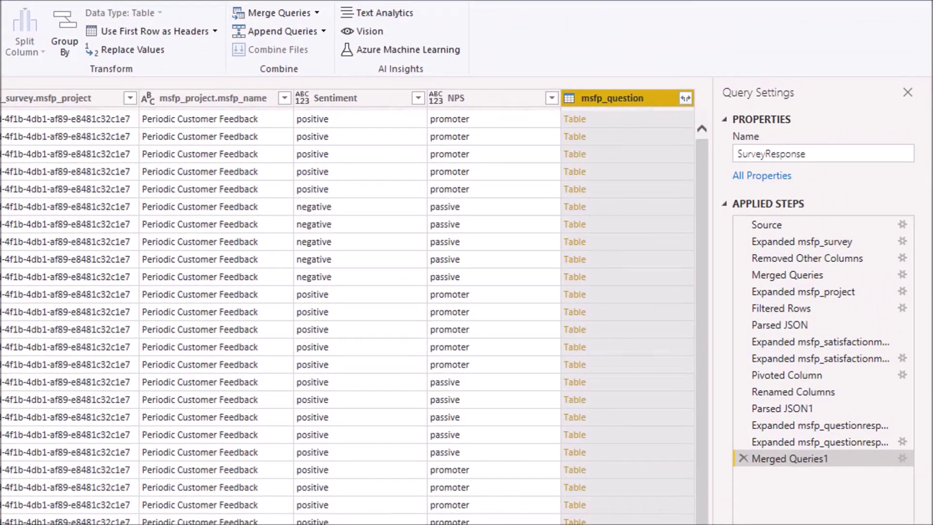
Step: Expand the merged msfp_question column to include only msfp_questiontext, keeping the original column name as prefix
click(685, 98)
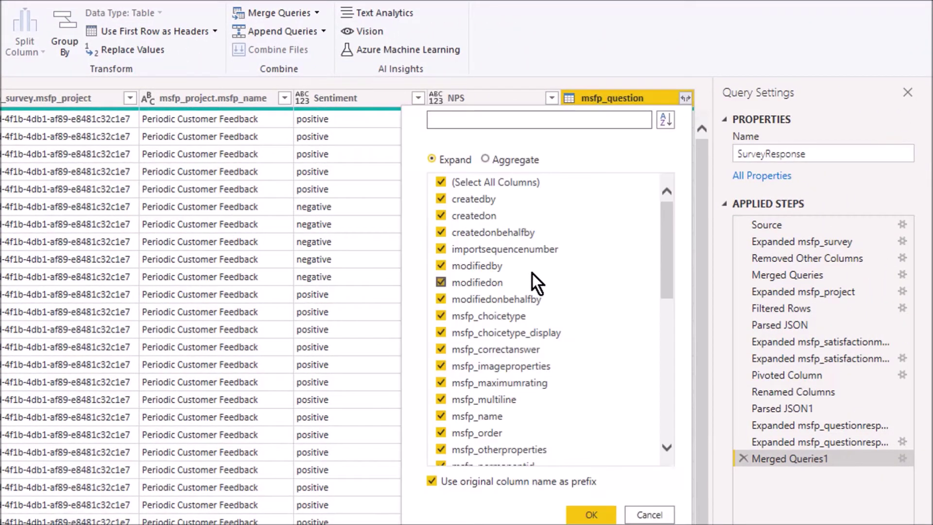
click(441, 184)
scroll(452, 417, down, 1)
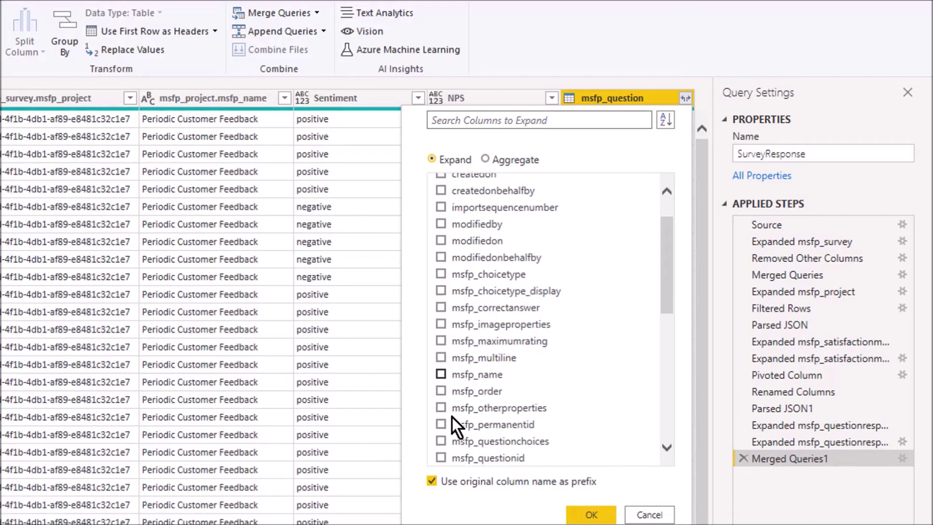
scroll(452, 417, down, 2)
click(441, 387)
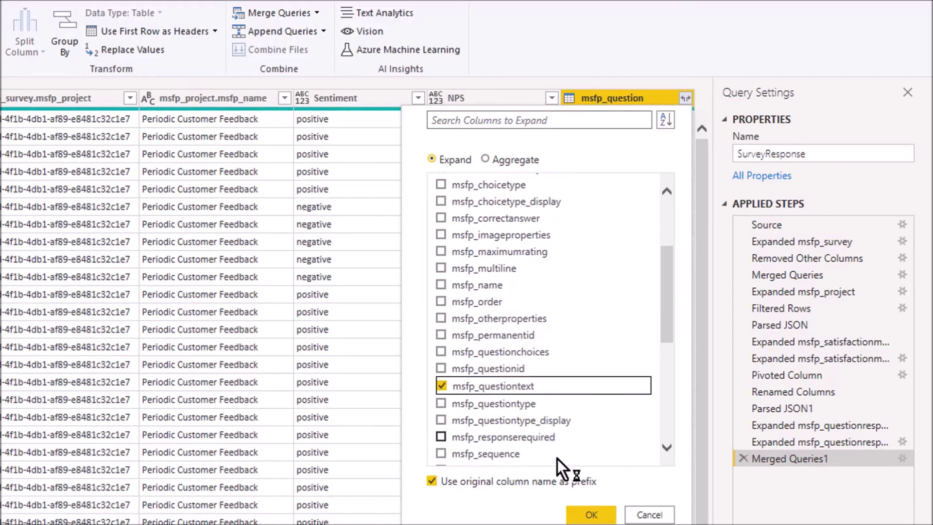
click(595, 513)
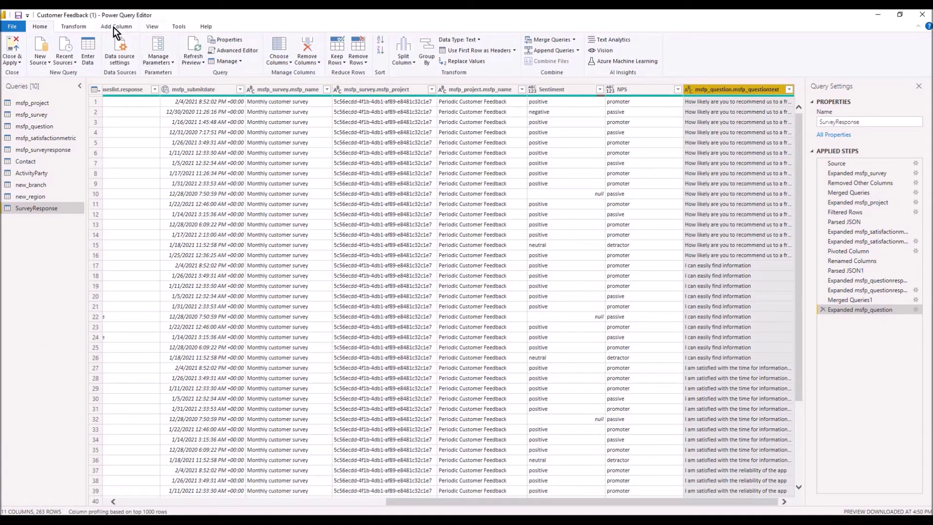
Step: Pivot the msfp_question.msfp_questiontext column using msfp_questionresponseslist.response as the values, without aggregation
click(81, 28)
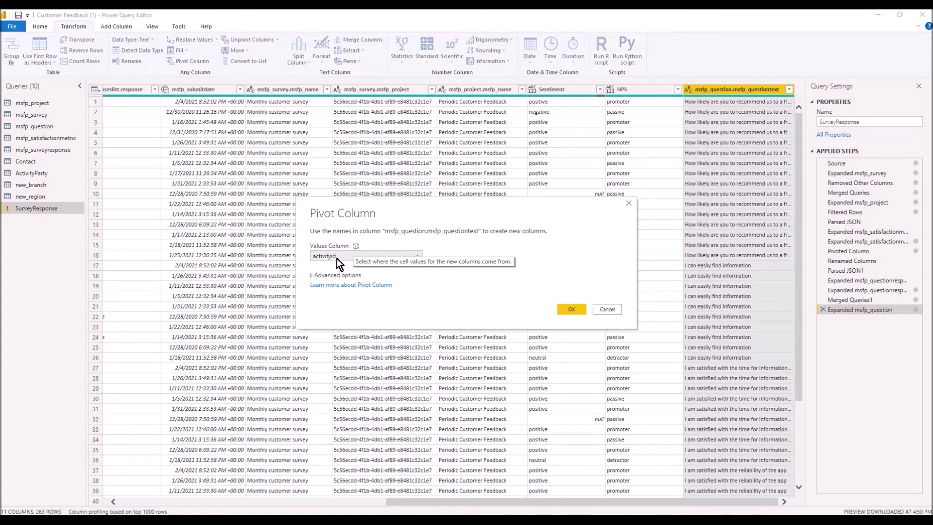
click(336, 257)
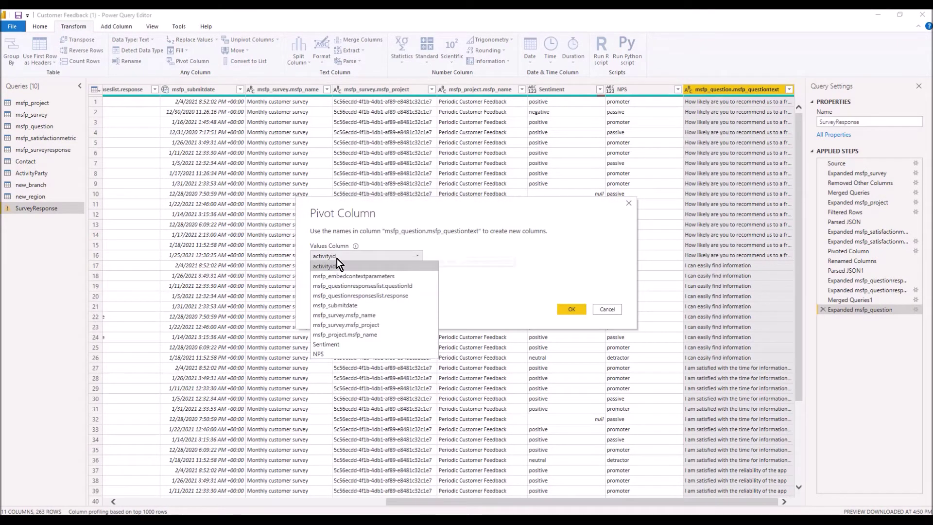
click(347, 296)
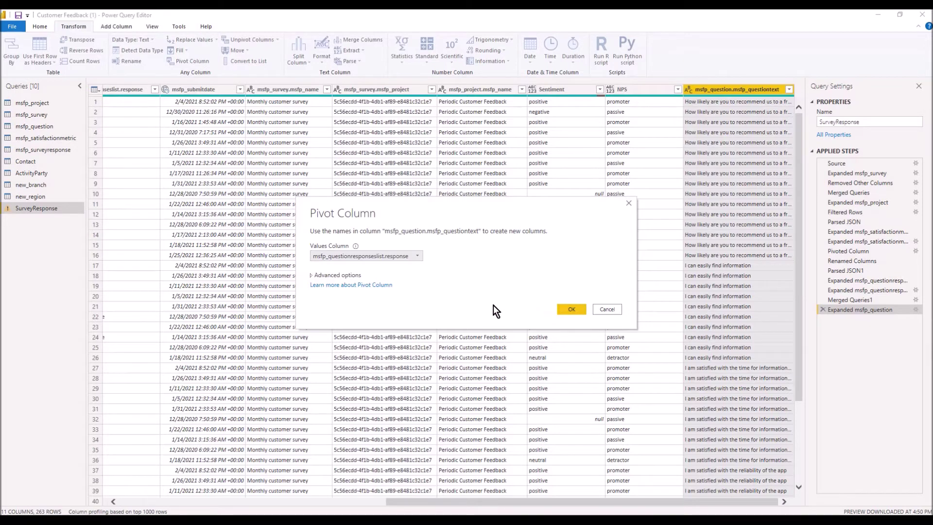
click(358, 276)
click(363, 295)
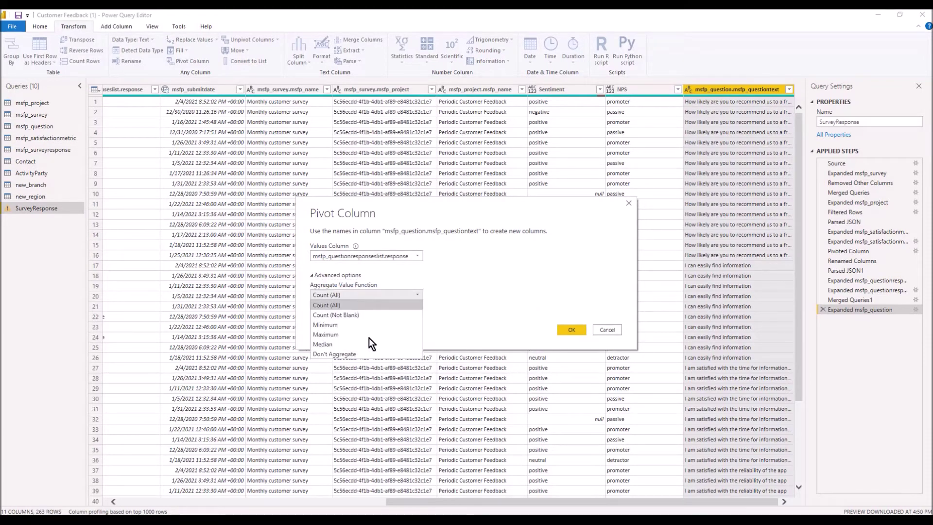
click(368, 351)
click(571, 329)
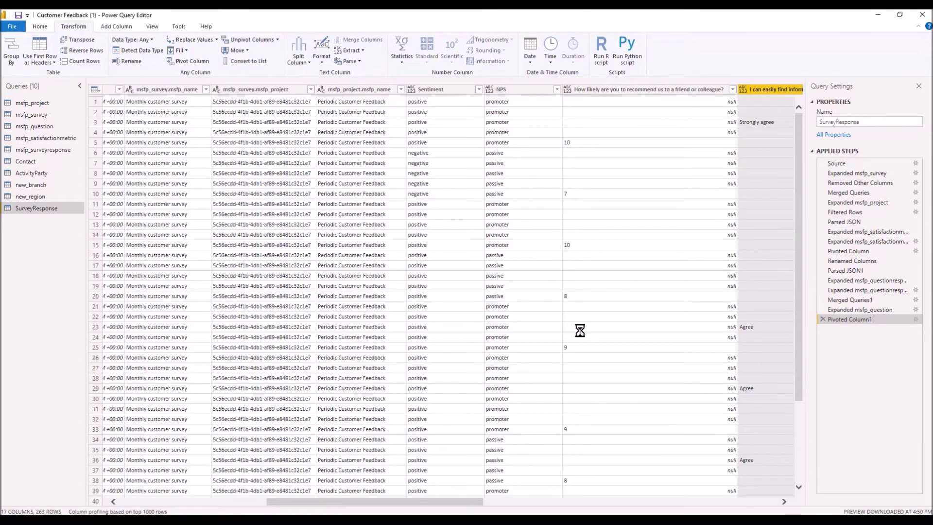
click(535, 500)
drag(540, 499, 314, 500)
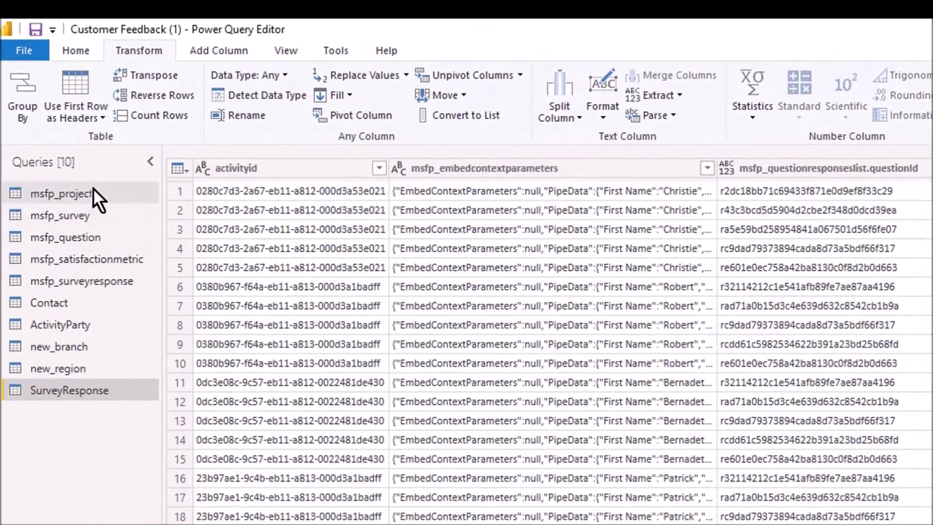
Step: Filter the ActivityParty query to rows whose participationtypemask is 1
click(99, 324)
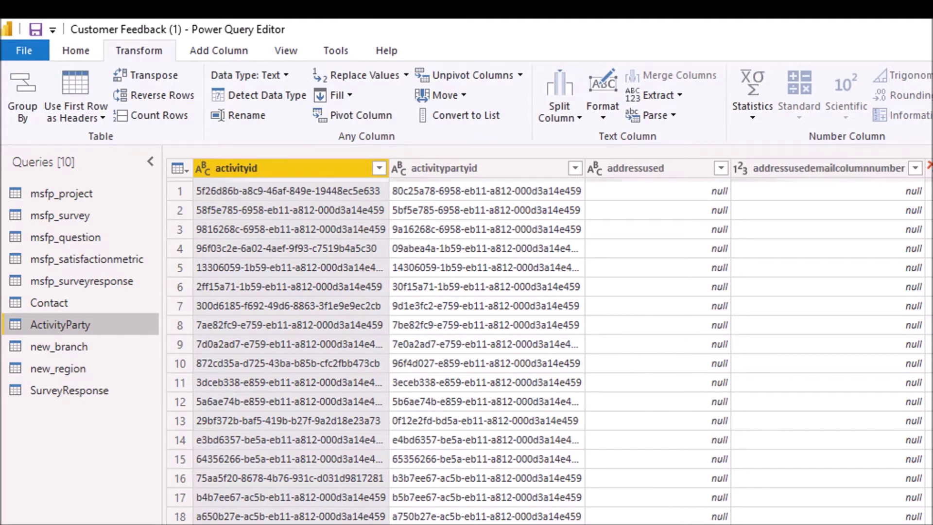
scroll(466, 331, right, 10)
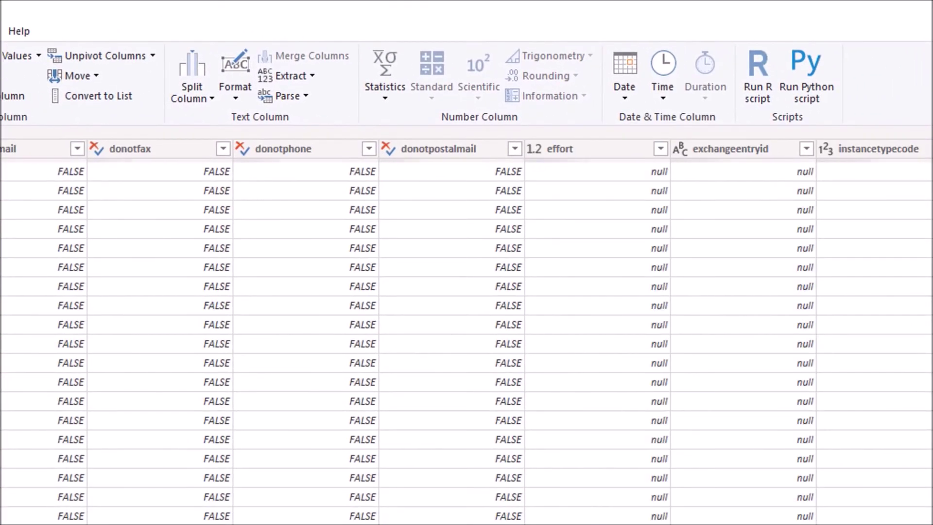
scroll(466, 330, right, 15)
scroll(466, 330, right, 2)
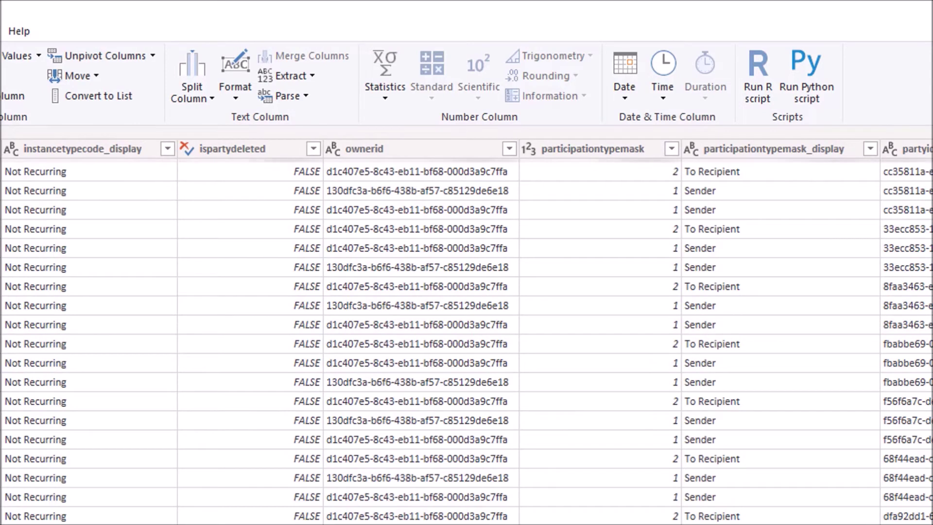
click(672, 149)
click(416, 340)
click(417, 361)
click(594, 468)
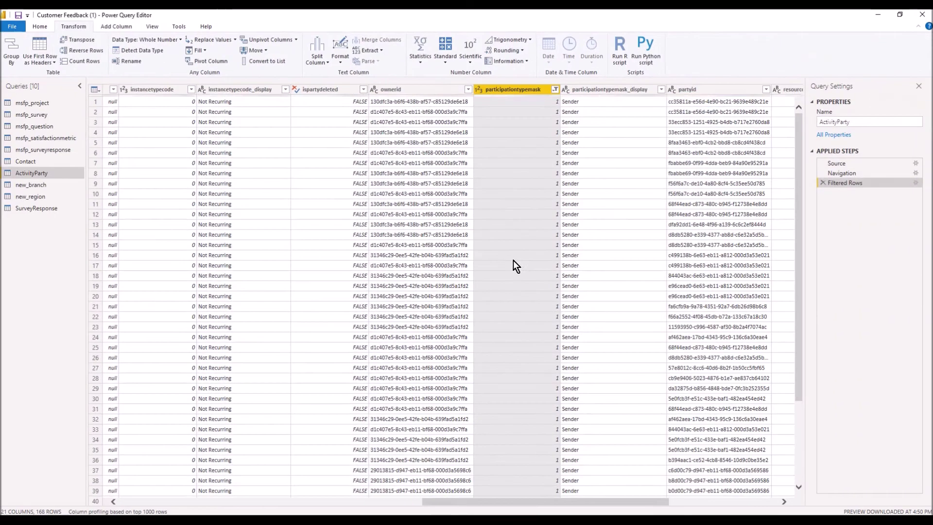
Step: Close the query editor applying all changes, and display the data model with the Properties and Fields panes collapsed
click(40, 28)
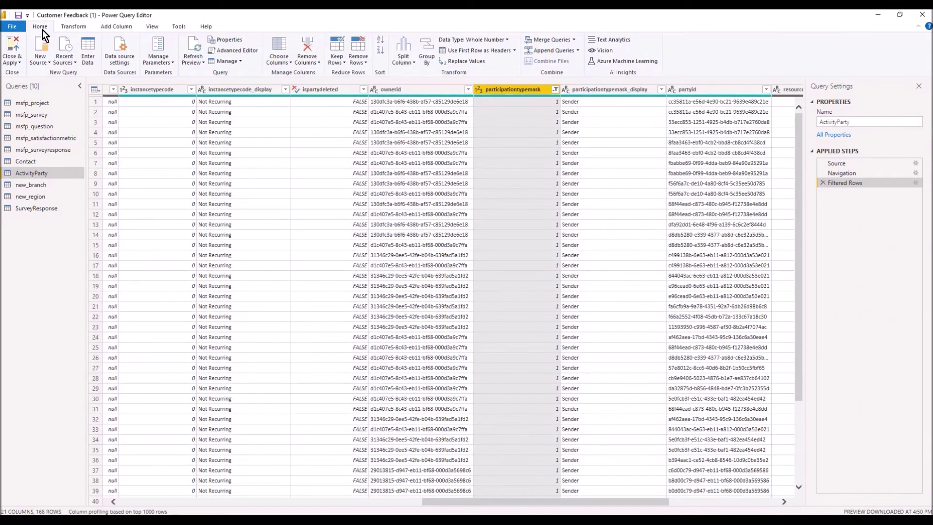
click(12, 49)
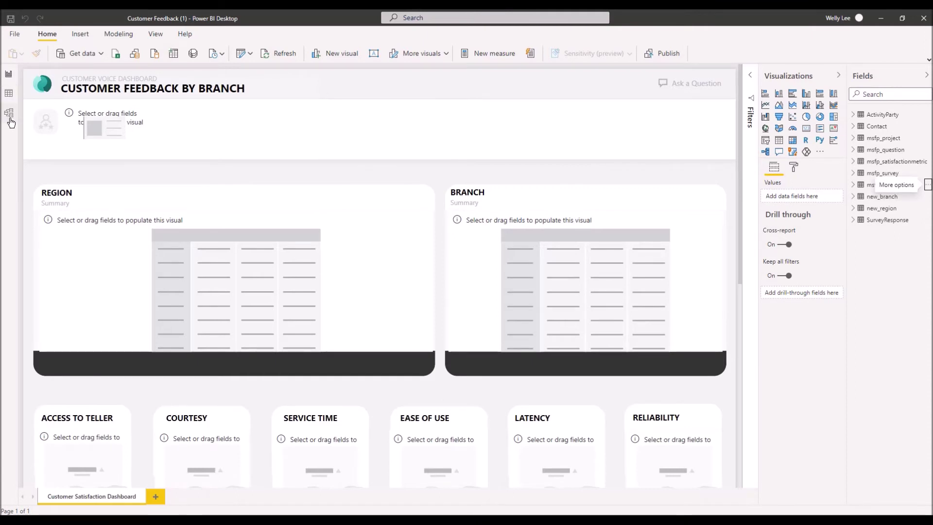
click(9, 112)
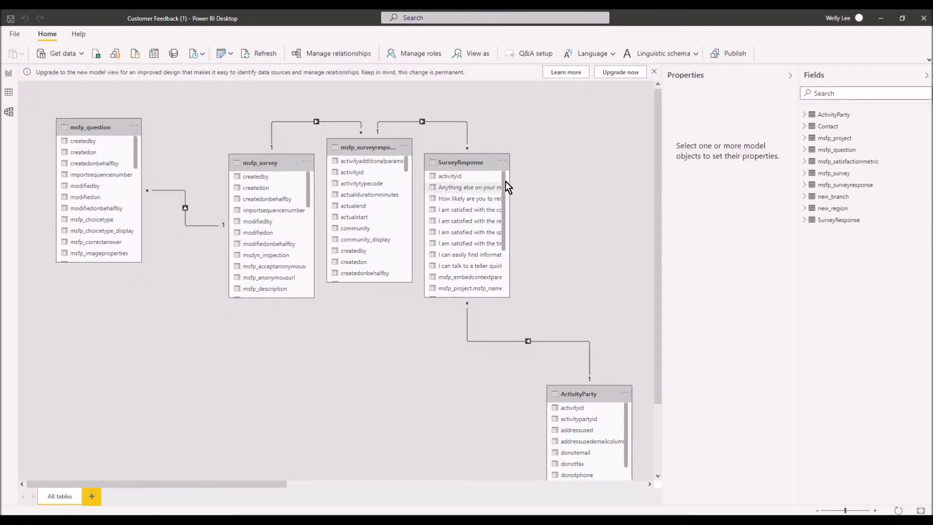
click(789, 76)
click(926, 75)
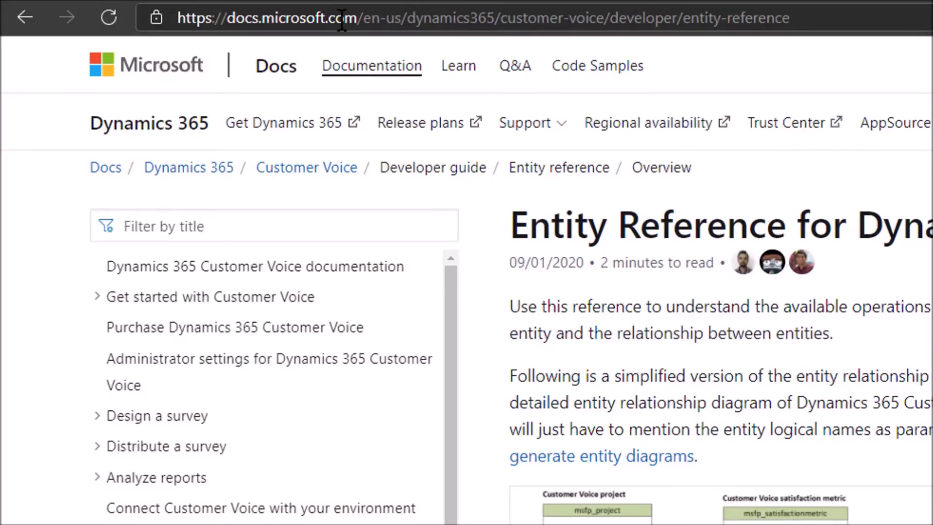
Step: Switch to the browser and examine the entity relationship diagram in the Dynamics 365 Customer Voice entity reference
click(342, 19)
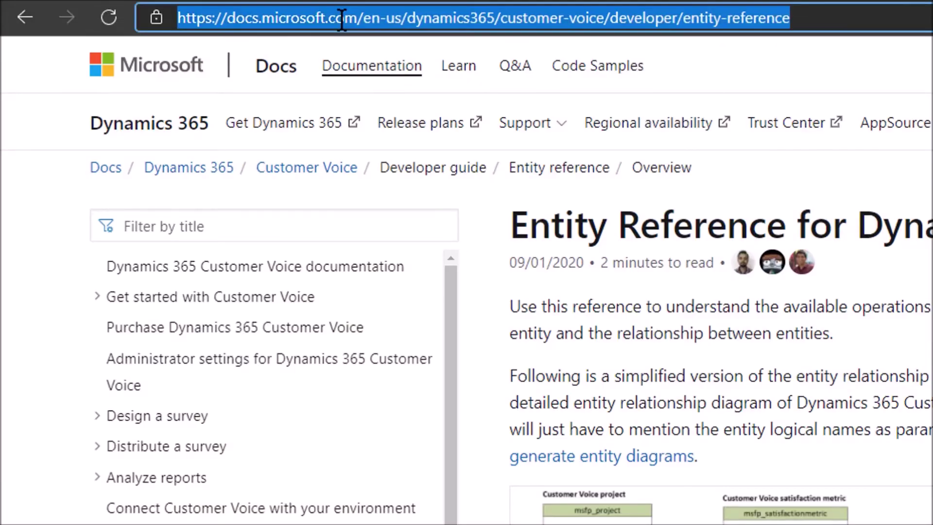
key(Return)
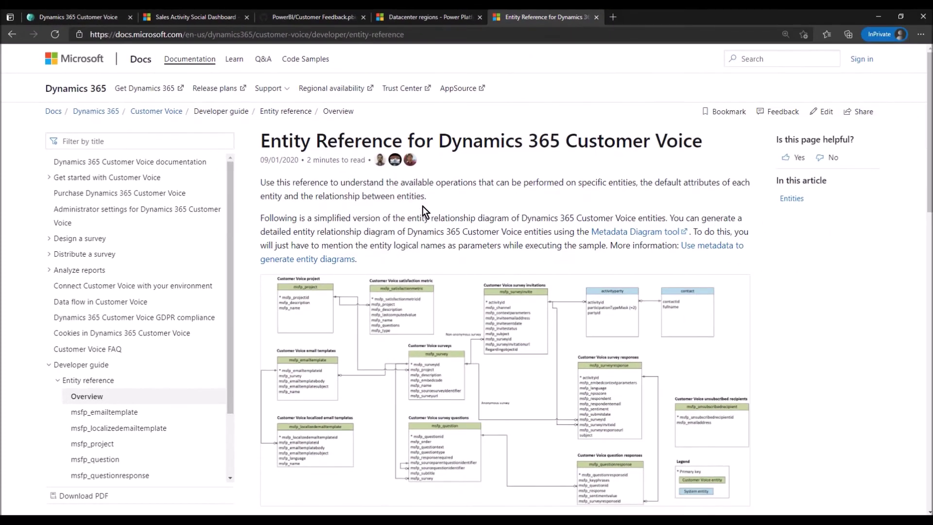
scroll(421, 209, down, 1)
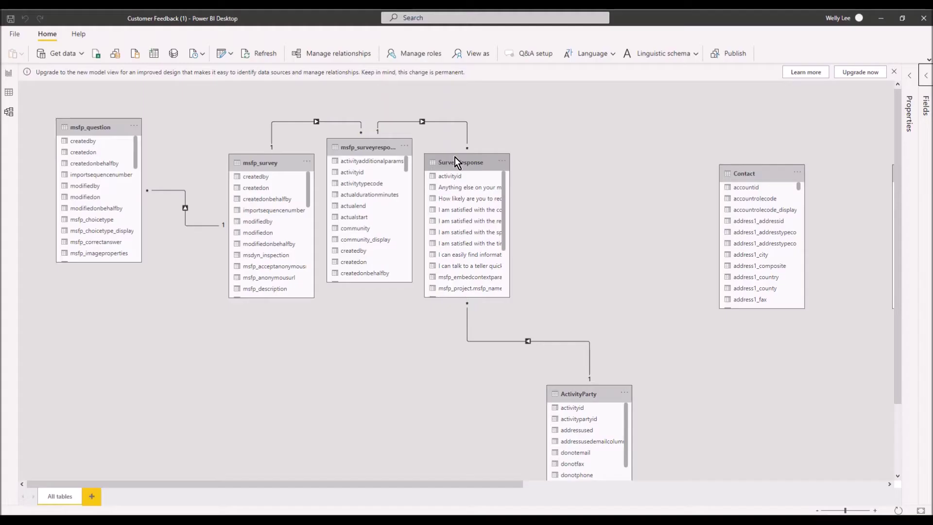
Step: Move the SurveyResponse table below msfp_question in the model diagram and delete its relationship with msfp_surveyresponse
drag(455, 156, 94, 352)
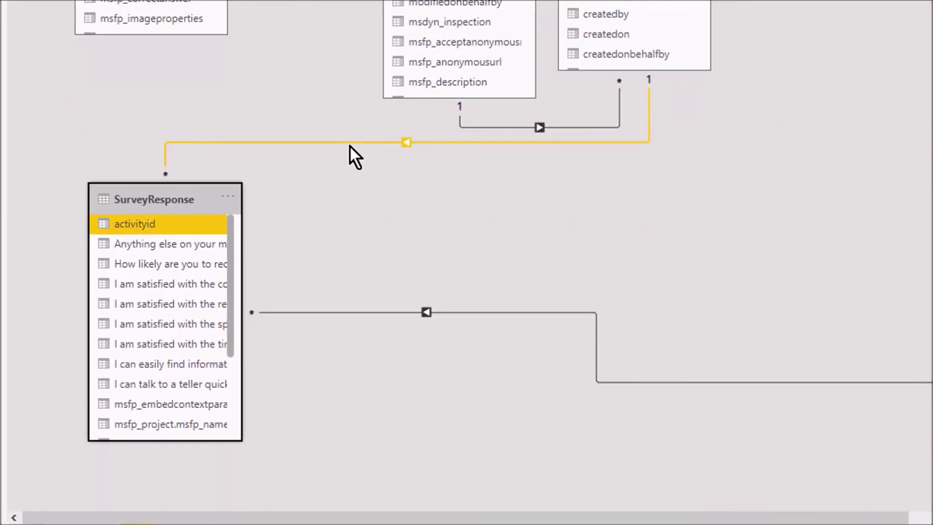
right_click(349, 142)
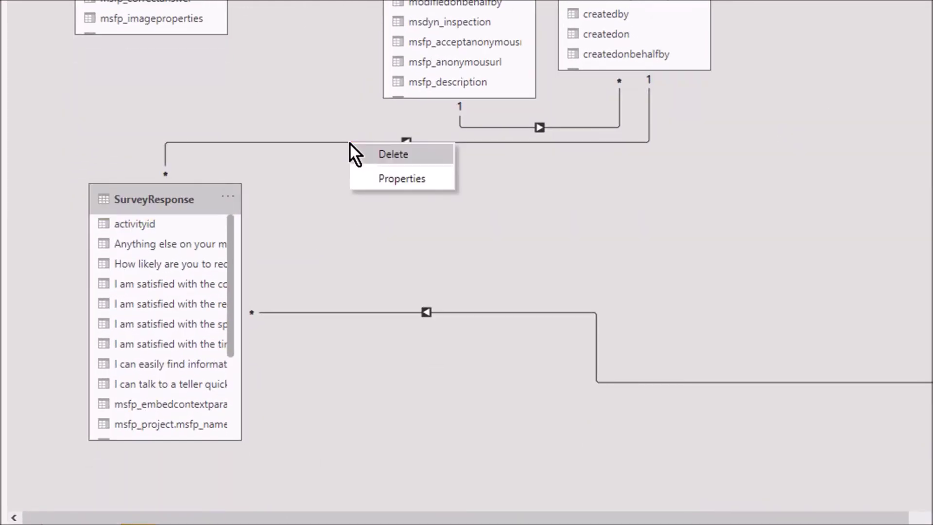
click(419, 153)
click(891, 158)
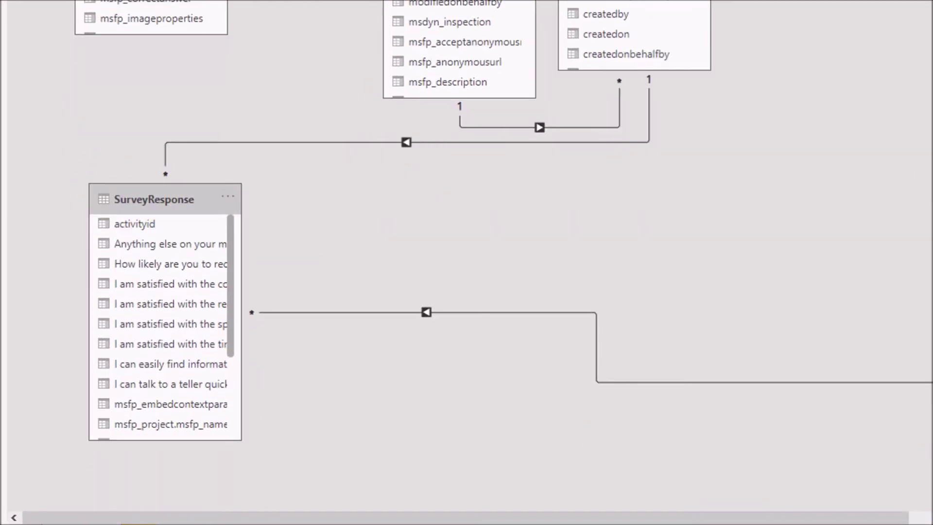
Step: Line up the ActivityParty and Contact tables in a row beside SurveyResponse in the model diagram
drag(495, 194, 424, 267)
drag(932, 178, 648, 260)
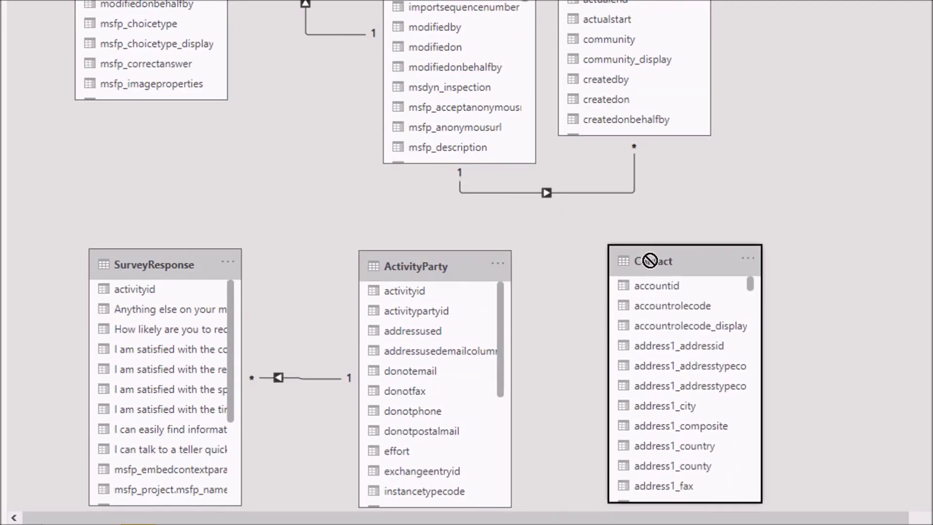
Step: Relate the contactid column of the Contact table to the partyid column of the ActivityParty table
scroll(427, 391, down, 4)
click(427, 398)
scroll(679, 394, down, 10)
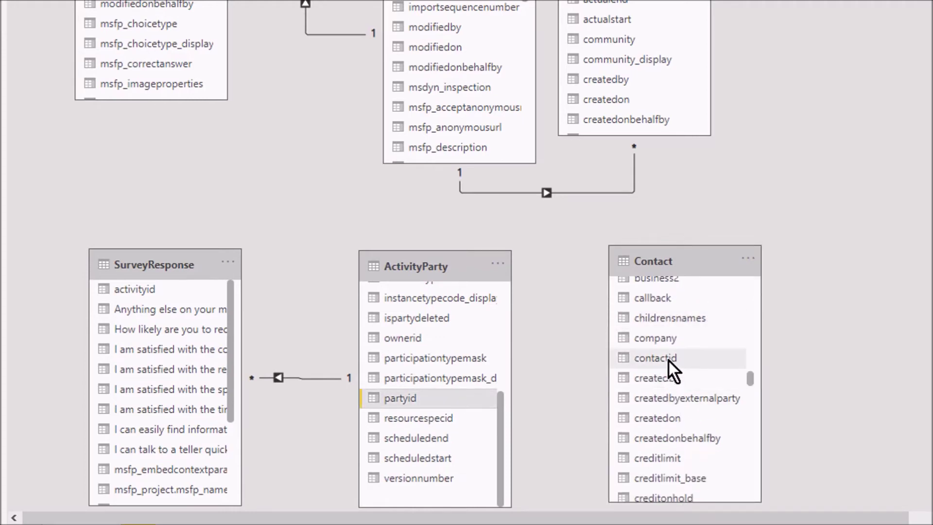
drag(669, 360, 446, 401)
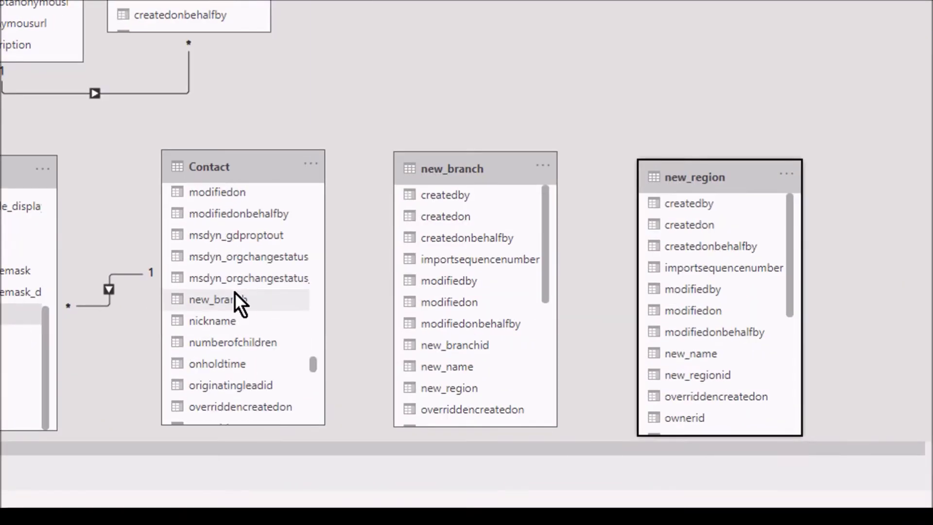
Step: Relate Contact's new_branch column to new_branchid in new_branch, and new_branch's new_region column to new_regionid in new_region
drag(311, 400, 435, 423)
drag(467, 392, 707, 374)
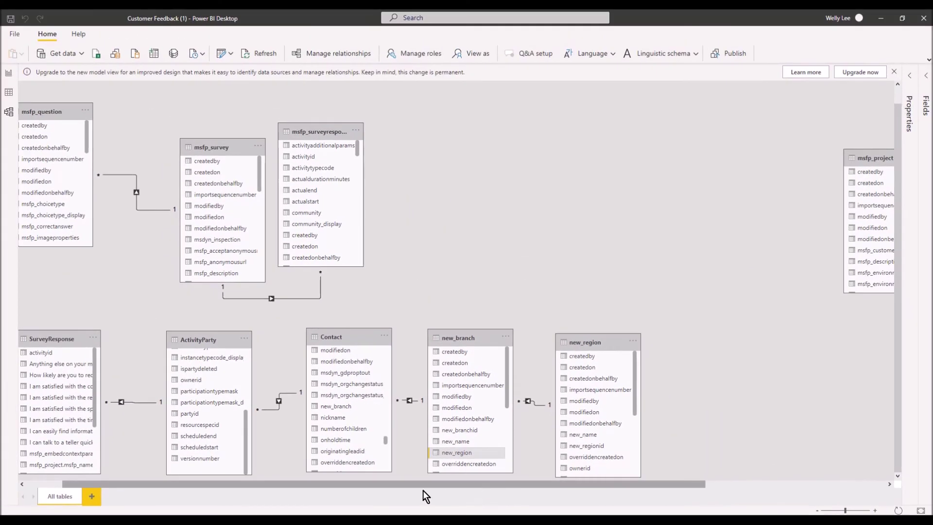
drag(395, 448, 298, 448)
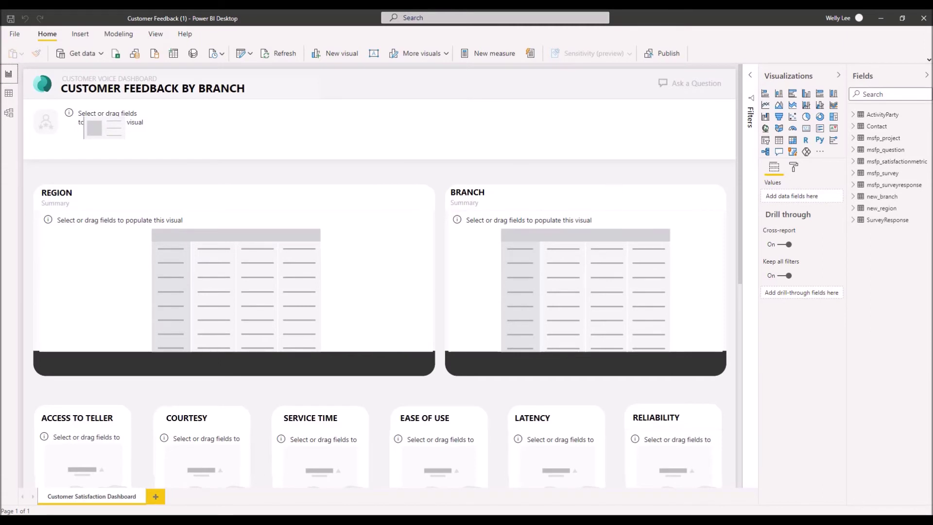
Step: Create an NPS Score measure in SurveyResponse that subtracts the detractor share from the promoter share of responses and multiplies by 100
click(853, 220)
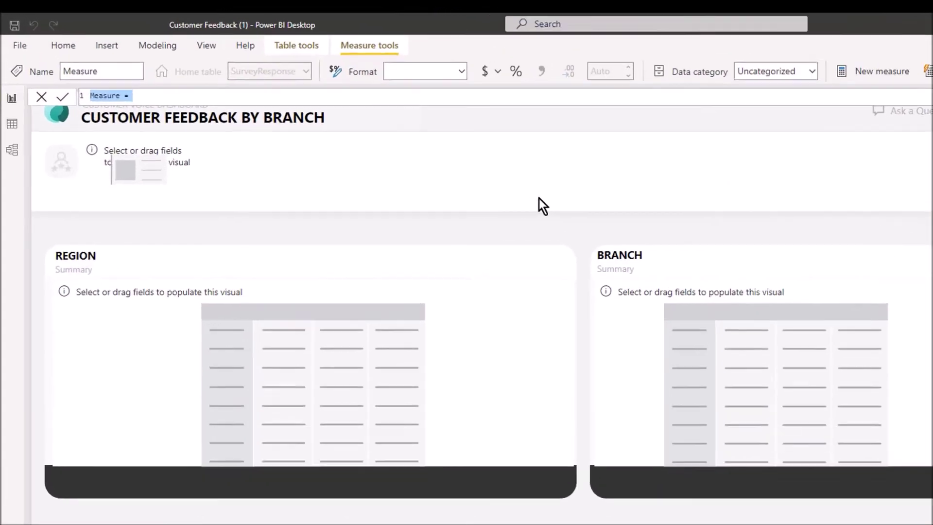
text(NPS Score= VAR Responses = COUNTROWS('SurveyResponse') VAR Promoters = COUNTROWS(FILTER('SurveyResponse', [NPS]="promoter")) VAR Detractors = COUNTROWS(FILTER('SurveyResponse',[NPS]="detractor")) VAR PromotorsPercent = DIVIDE(Promoters, Responses) VAR DetractorsPercent = DIVIDE(Detractors, Responses) RETURN   (PromotorsPercent - DetractorsPercent) * 100)
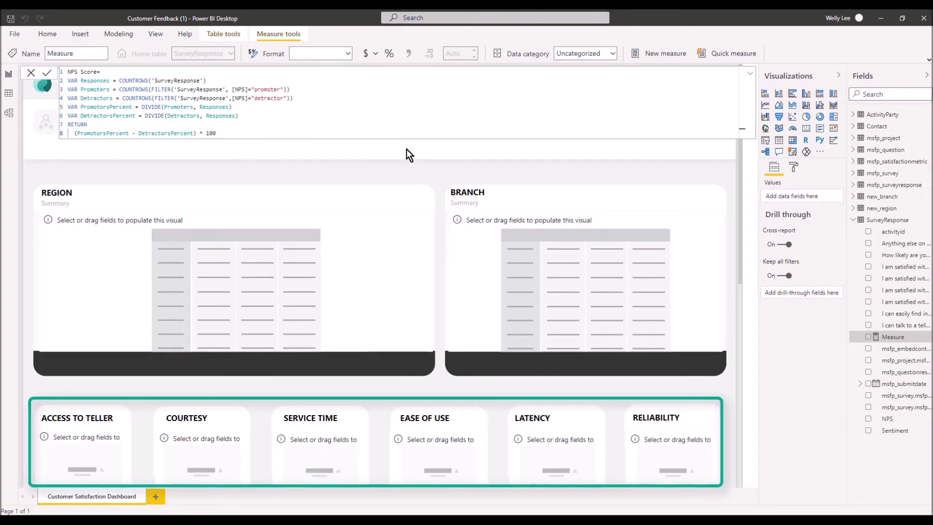
click(406, 149)
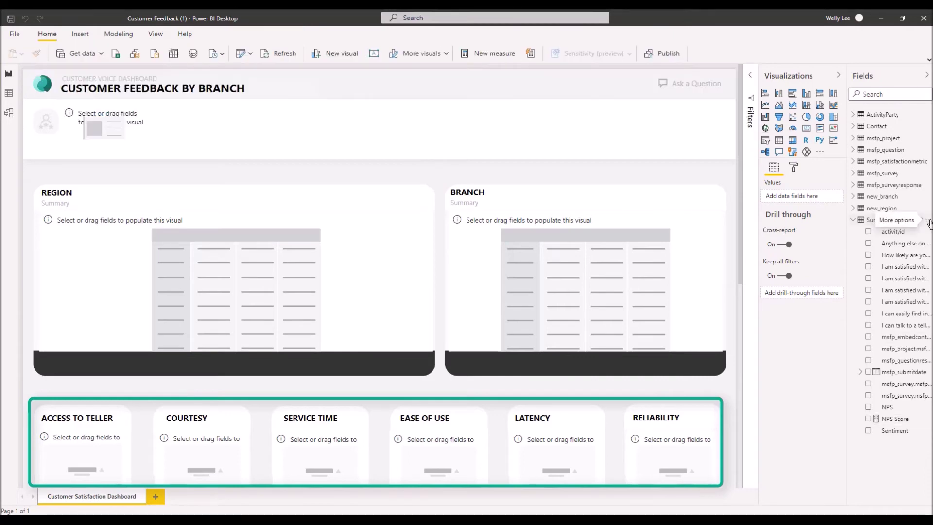
Step: Add a SurveyResponse column Access to teller, using SWITCH to score "I can talk to a teller quickly" from 1 (Strongly disagree) to 5 (Strongly Agree)
right_click(927, 221)
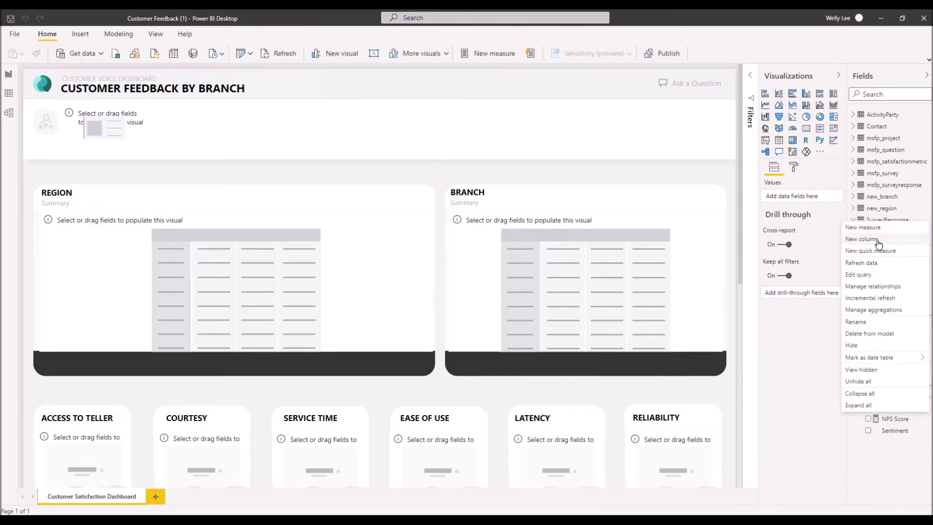
click(861, 238)
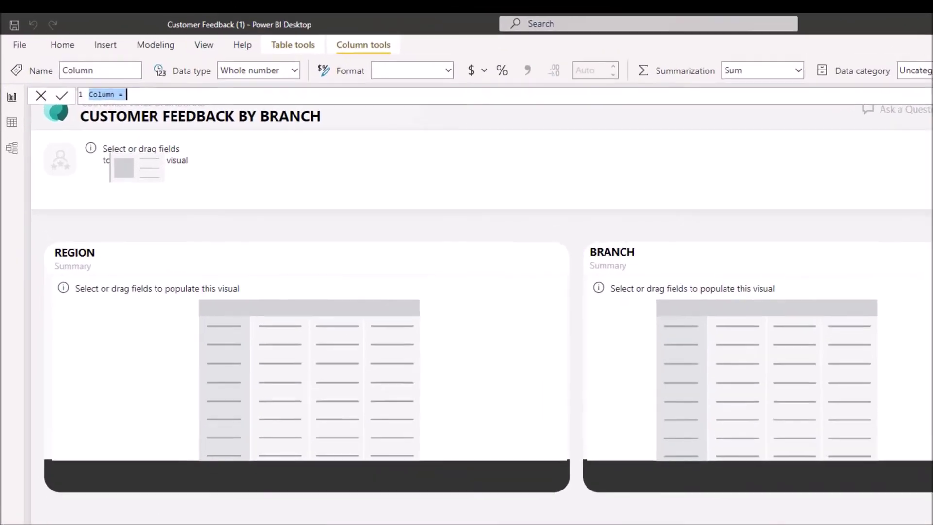
text(Access to teller = SWITCH([I can talk to a teller quickly], "Strongly disagree",1, "Disagree",2, "Neither disagree nor agree",3, "Agree",4, "Strongly Agree",5 ))
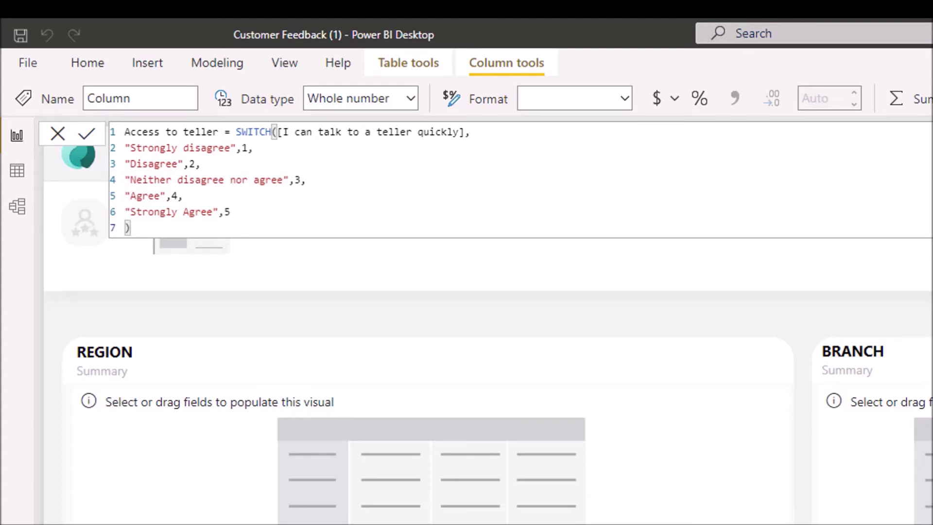
key(Return)
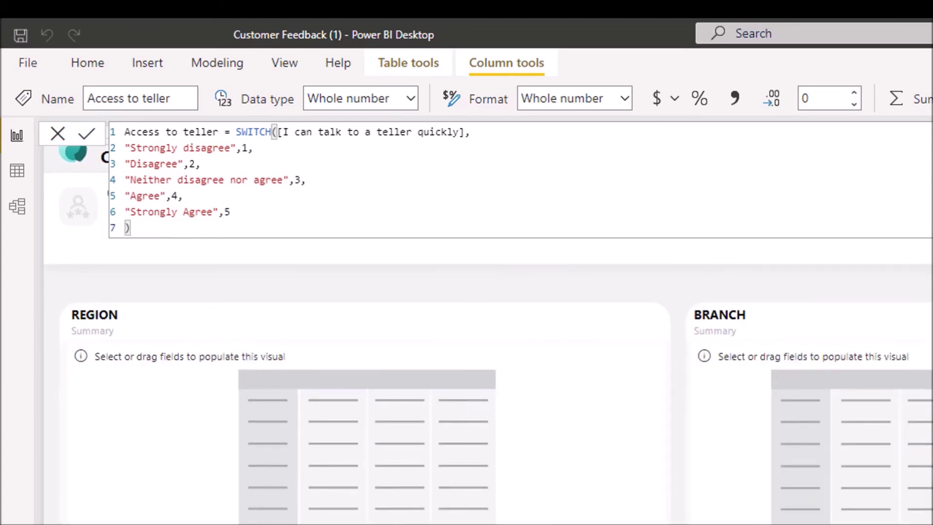
Step: Add Courtesy and Service time columns, using SWITCH to score the teller courtesy and transaction speed answers from 1 to 5
click(458, 132)
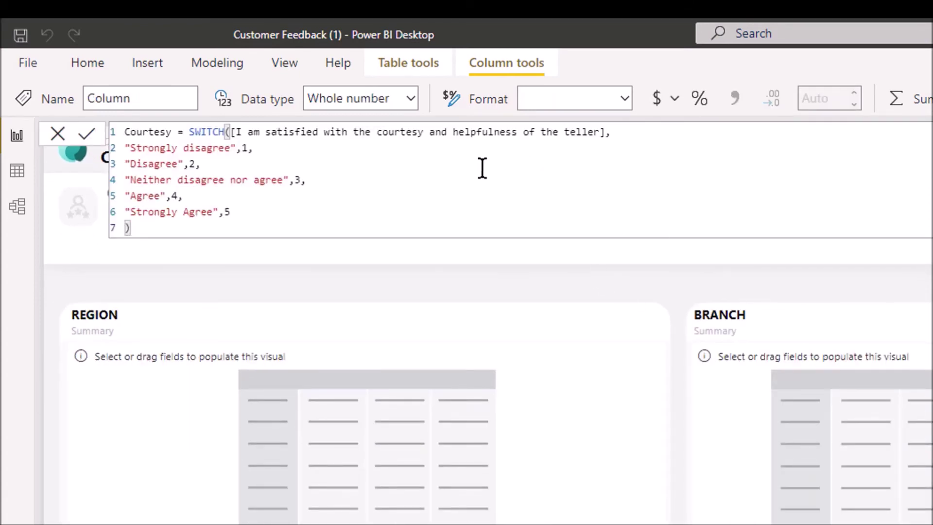
key(Return)
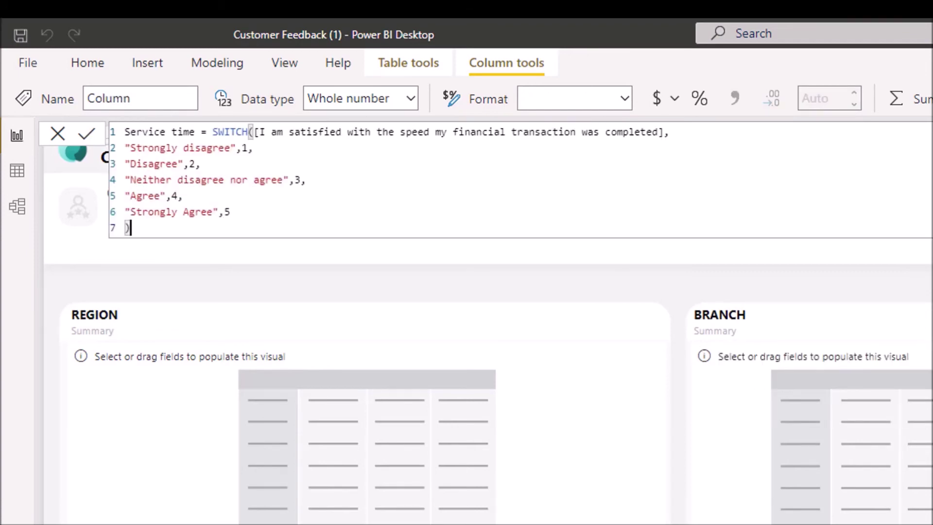
click(661, 132)
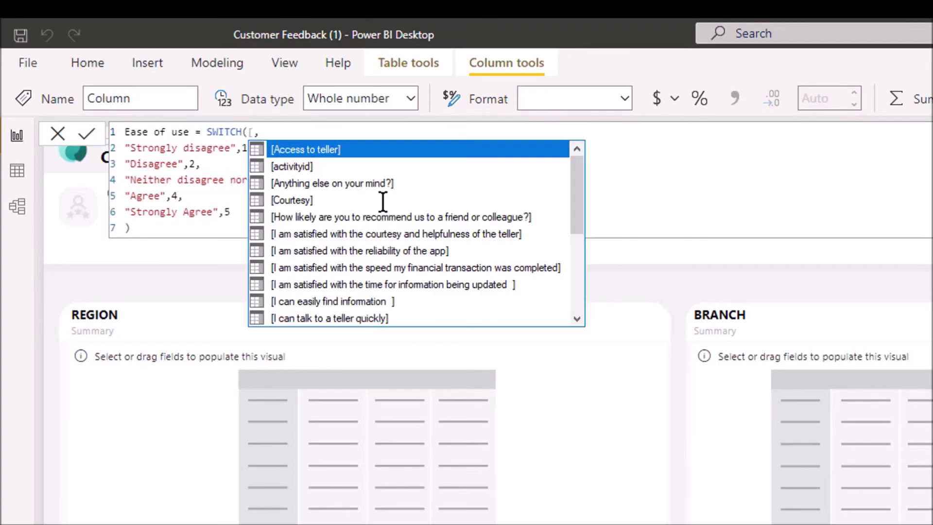
Step: Add Ease of use, Latency and Reliability columns, using SWITCH to score the information finding, update time and app reliability answers from 1 to 5
text(I ca,)
click(364, 156)
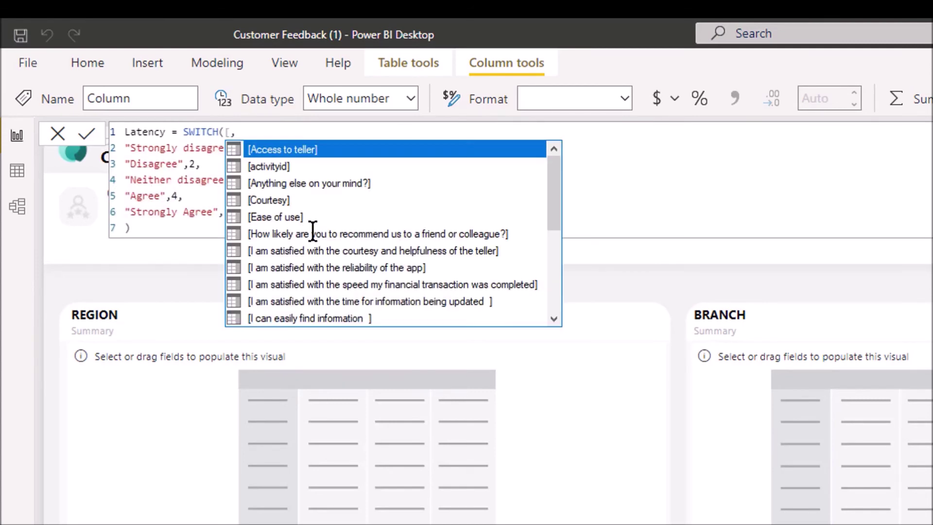
click(346, 302)
click(92, 135)
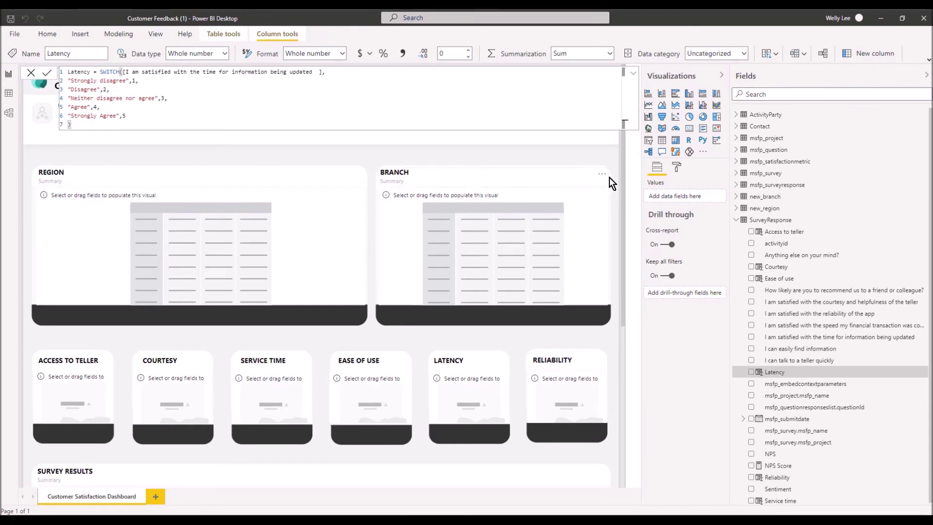
Step: Fill the empty card in the report header with the NPS Score measure
click(605, 153)
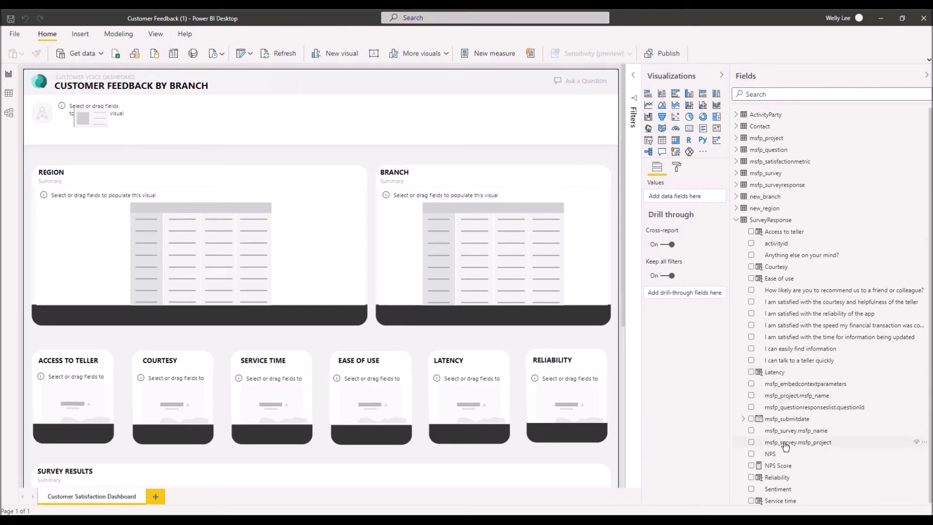
drag(781, 467, 88, 118)
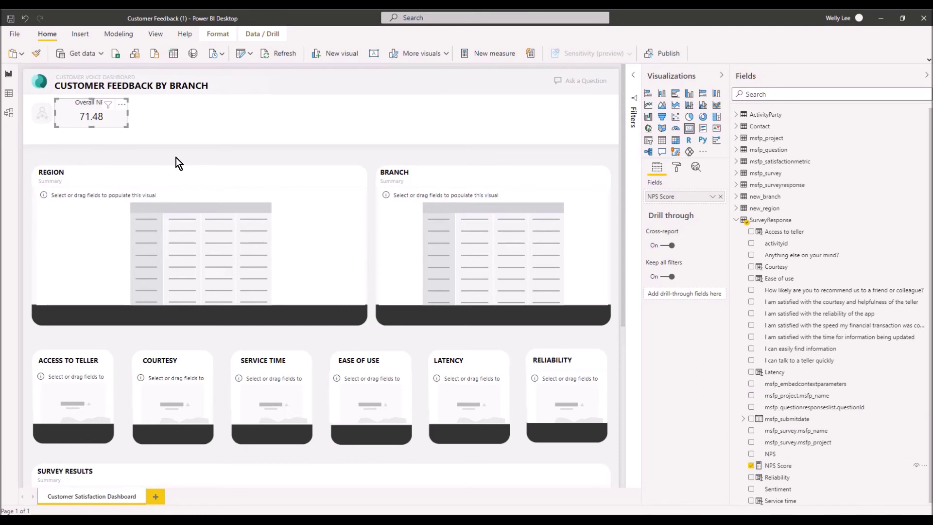
Step: Rename the new_name field of the new_region table as Region Name
click(735, 208)
right_click(833, 301)
click(873, 371)
text(Re)
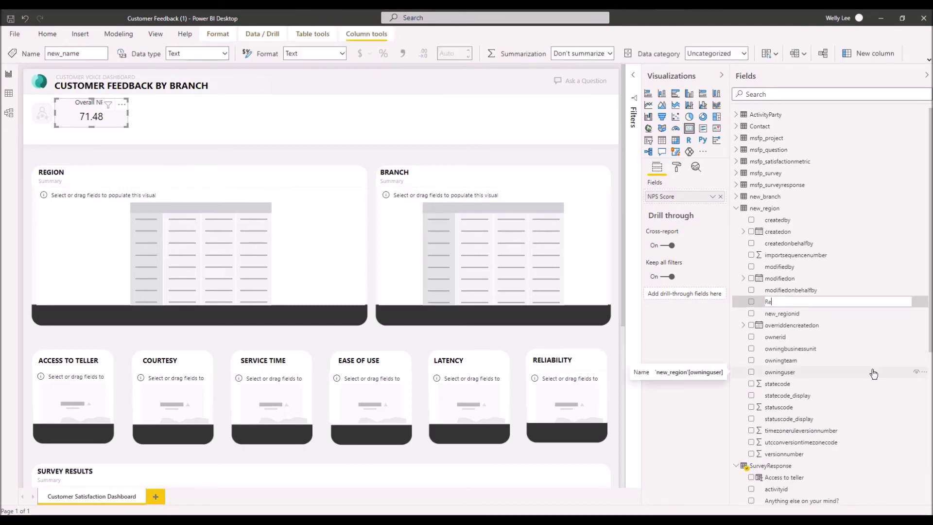
text(gion Name)
key(Return)
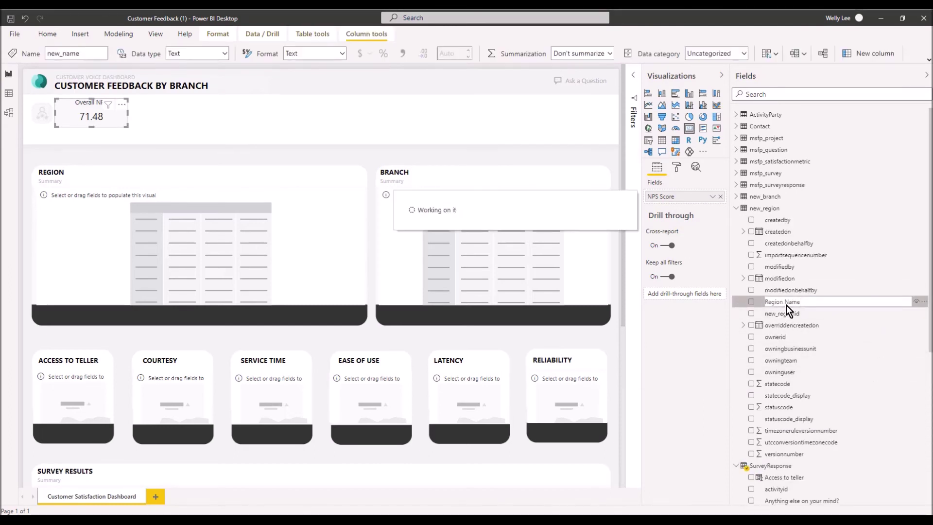
Step: Fill the Region matrix with Region Name as rows and NPS Score as values
drag(782, 372, 192, 238)
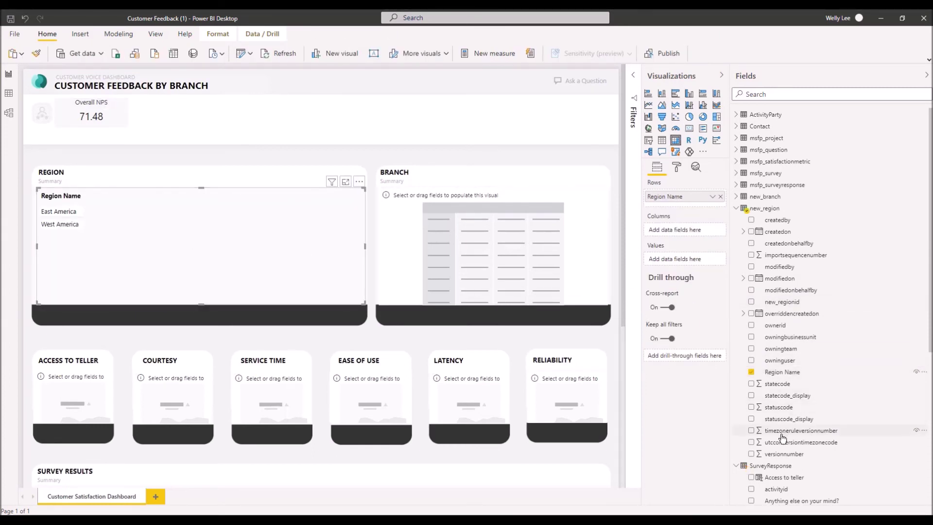
scroll(782, 440, down, 3)
scroll(782, 439, down, 4)
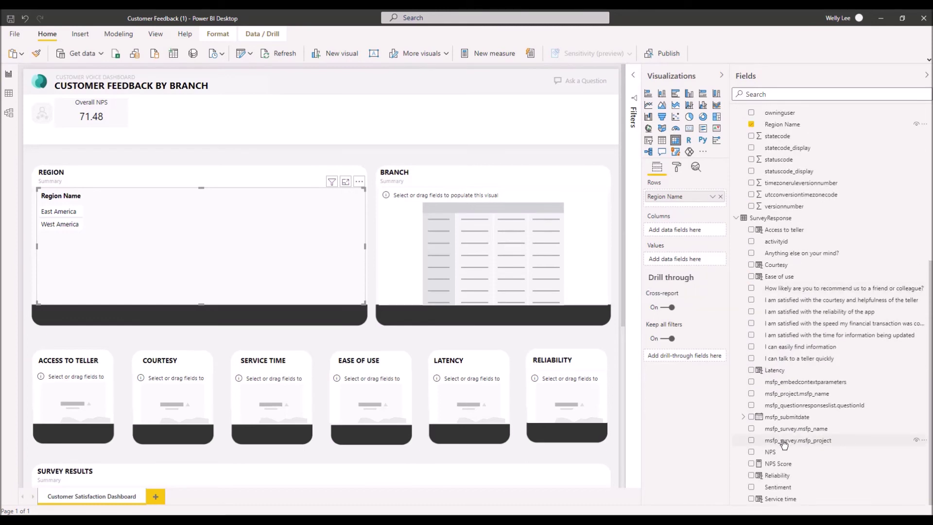
click(780, 464)
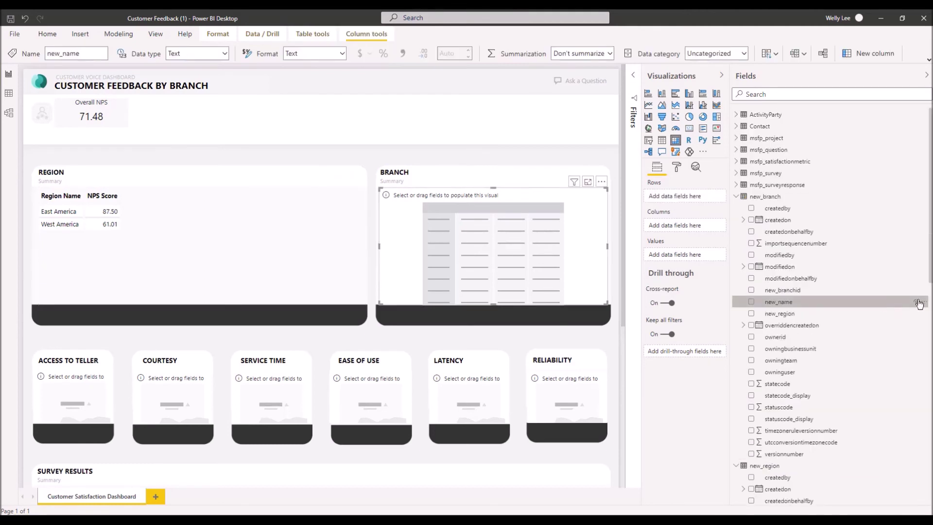
Step: Rename the new_name field of the new_branch table as Branch name
click(923, 301)
click(868, 374)
text(Branch name)
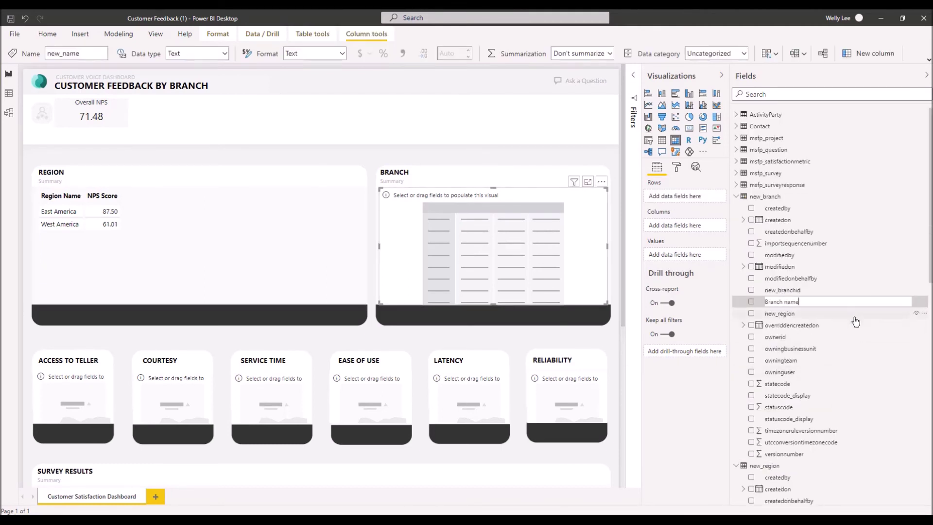
key(Return)
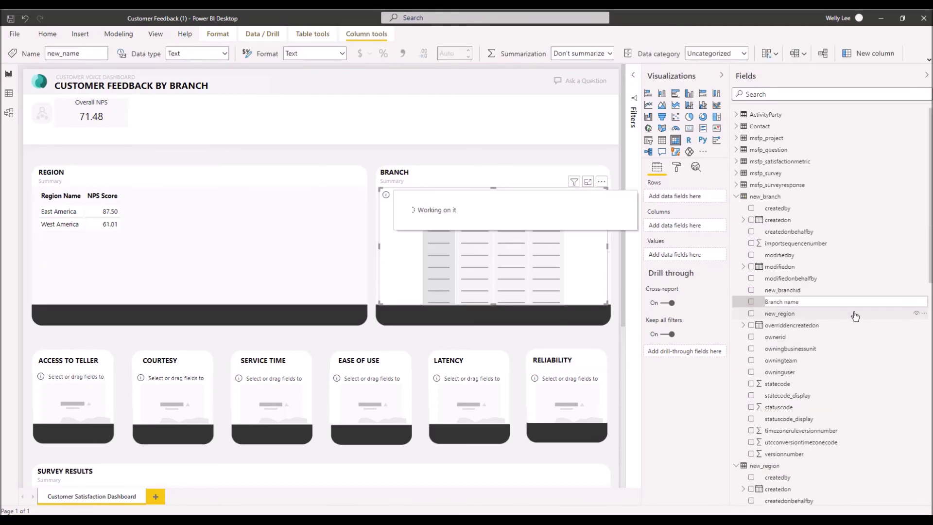
Step: Fill the Branch matrix with Branch name as rows and NPS Score as values
drag(781, 208, 513, 241)
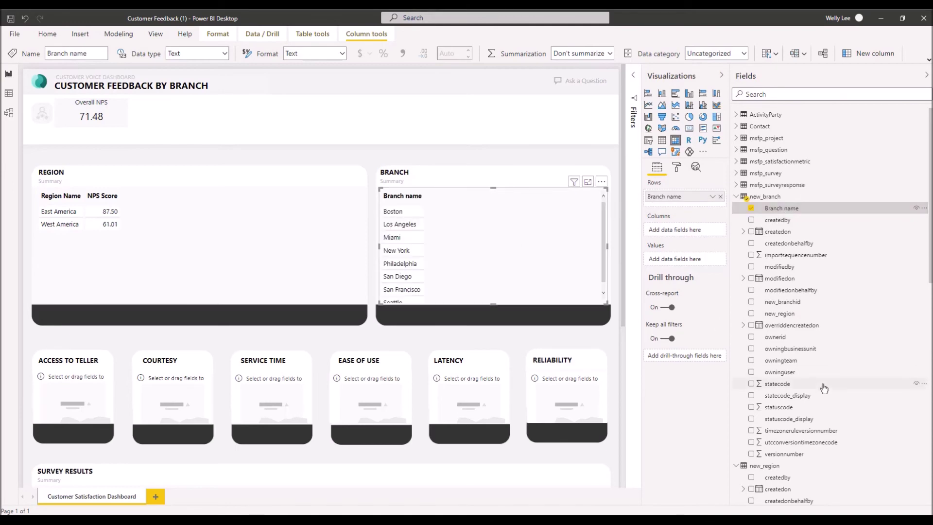
scroll(821, 389, down, 10)
drag(778, 466, 496, 243)
Step: Fill the Access to teller and Courtesy KPI visuals with their matching score columns, using msfp_submitdate as the trend axis
click(87, 394)
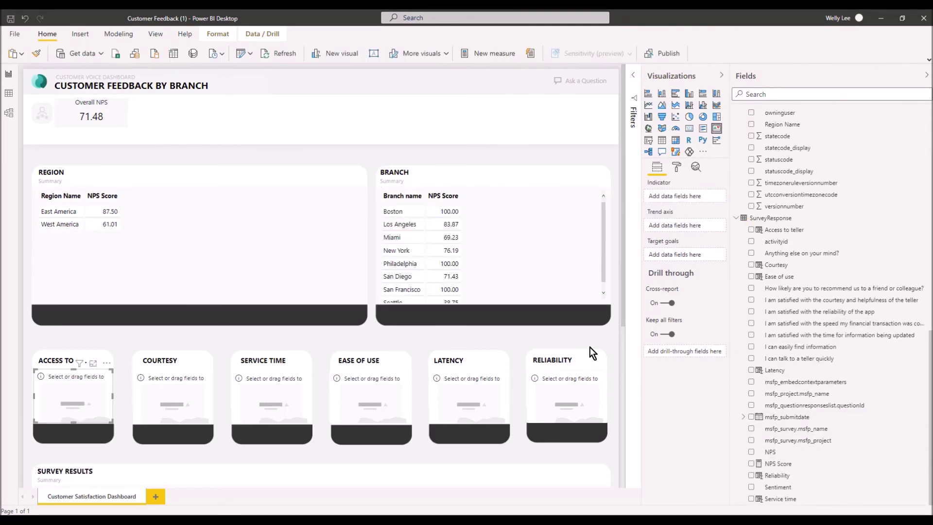
drag(783, 229, 105, 400)
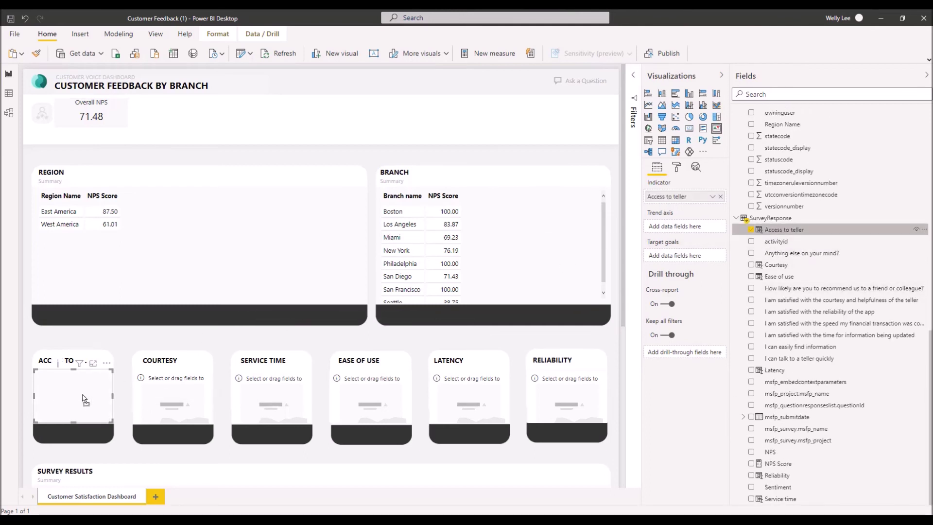
drag(797, 416, 92, 396)
click(187, 396)
drag(777, 265, 185, 398)
drag(788, 417, 187, 401)
Step: Fill the Service time and Ease of use KPI visuals with their score columns and the msfp_submitdate trend axis
click(282, 401)
drag(780, 498, 272, 394)
drag(785, 417, 272, 395)
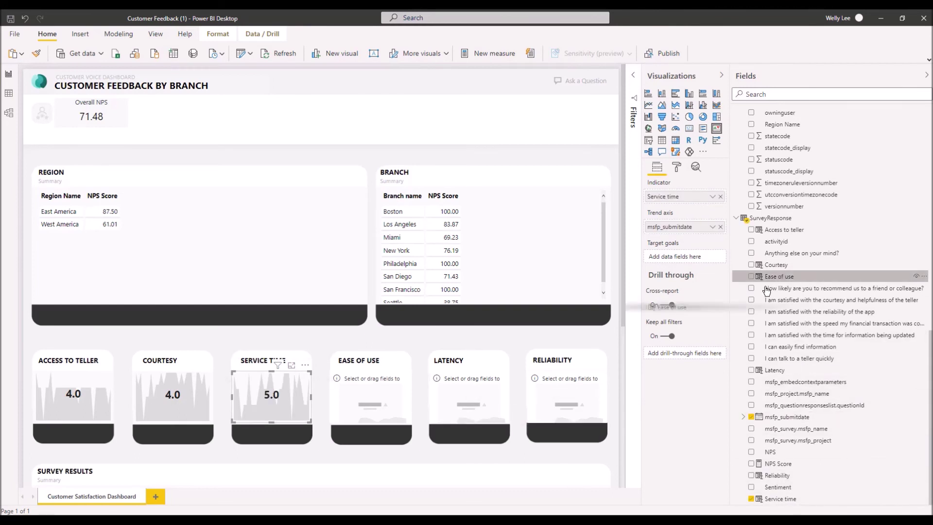
drag(777, 276, 371, 396)
drag(787, 416, 371, 403)
Step: Fill the Latency and Reliability KPI visuals with their score columns, trended over msfp_submitdate
drag(774, 369, 469, 396)
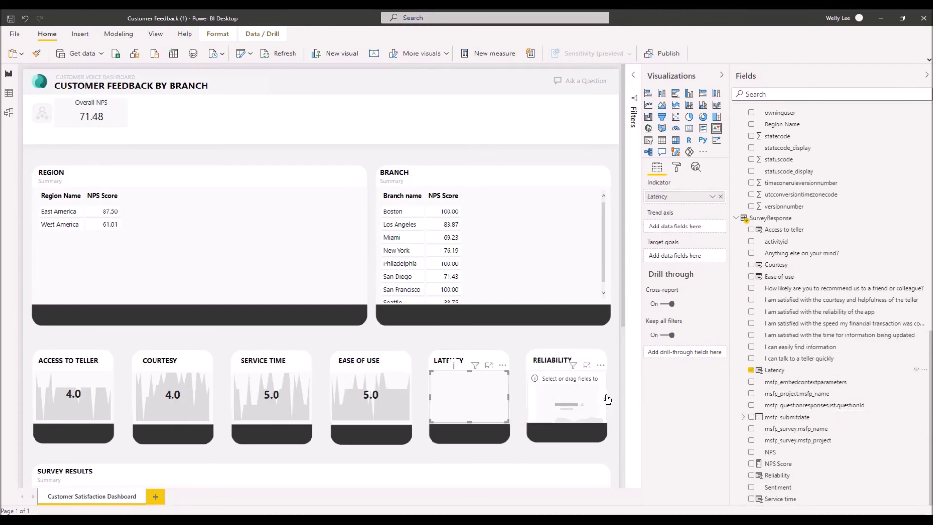
drag(787, 417, 468, 398)
drag(777, 475, 566, 395)
Step: Add msfp_submitdate, the contact's fullname and Branch name as columns of the Survey Results table
drag(787, 417, 389, 402)
scroll(575, 391, down, 4)
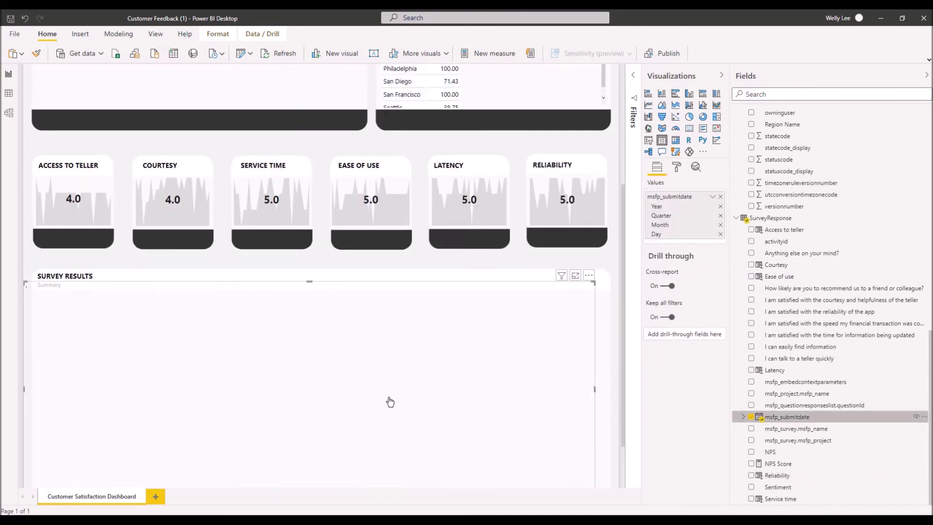
scroll(782, 387, up, 11)
click(736, 112)
scroll(790, 318, down, 20)
drag(776, 350, 360, 396)
scroll(818, 291, down, 15)
drag(780, 369, 389, 384)
scroll(826, 411, down, 14)
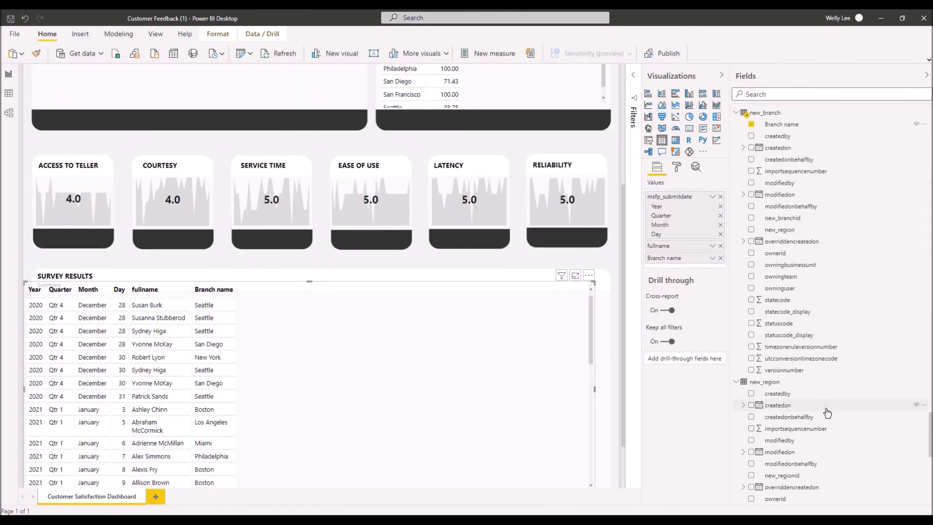
Step: Add the Access to teller, Courtesy, Service time, Ease of use, Latency and Reliability scores to the Survey Results table
drag(783, 230, 410, 346)
drag(775, 265, 411, 374)
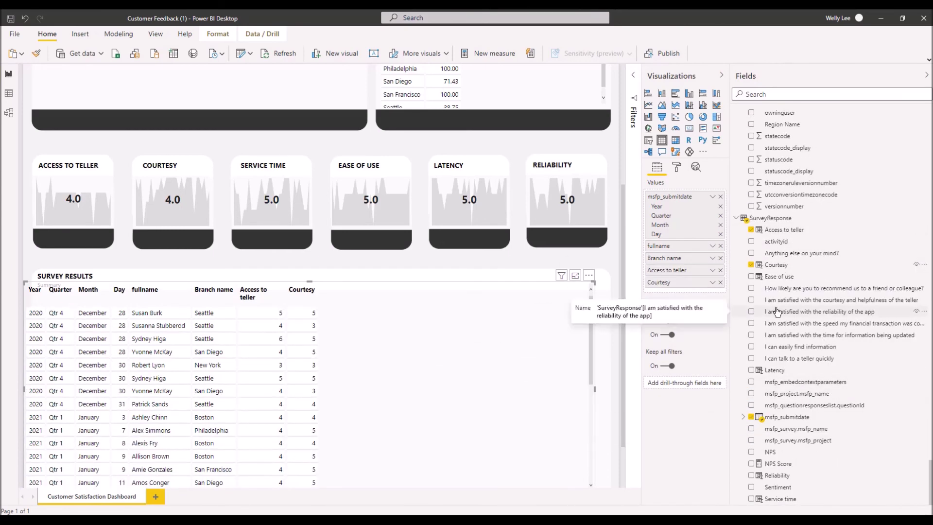
drag(780, 498, 418, 384)
drag(778, 276, 427, 379)
drag(775, 370, 461, 384)
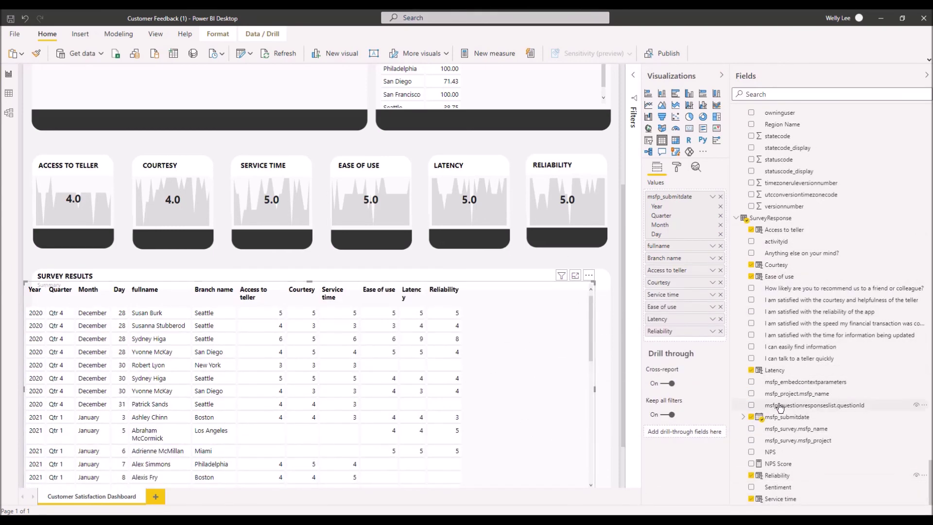
Step: Collapse the Visualizations and Fields panes to enlarge the report canvas
click(721, 75)
click(926, 75)
Step: Cross-filter the dashboard by the West America region and by individual branch, ending on San Diego
scroll(514, 223, down, 3)
click(65, 193)
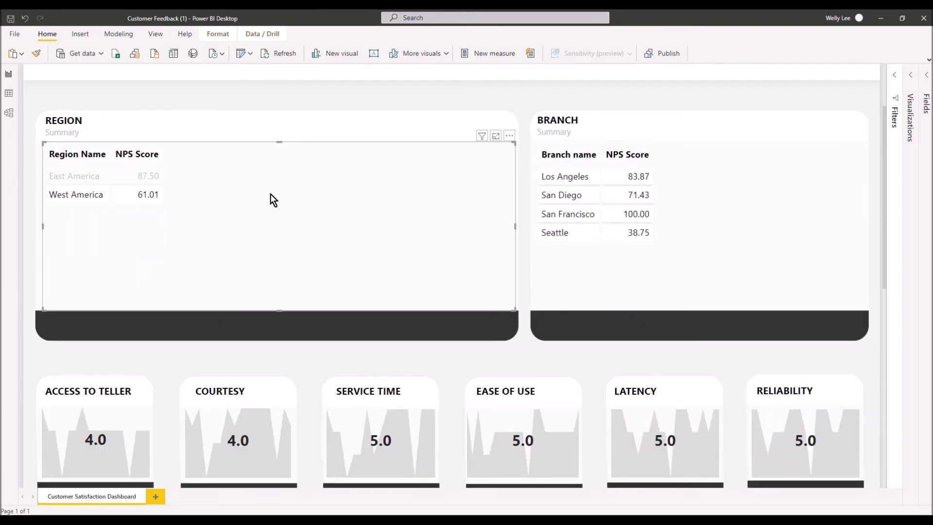
click(566, 214)
click(566, 272)
click(567, 273)
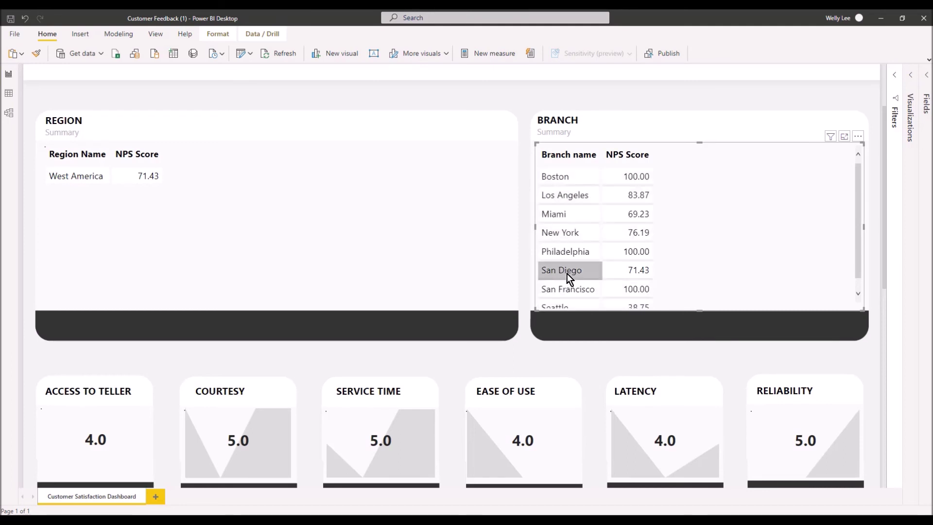